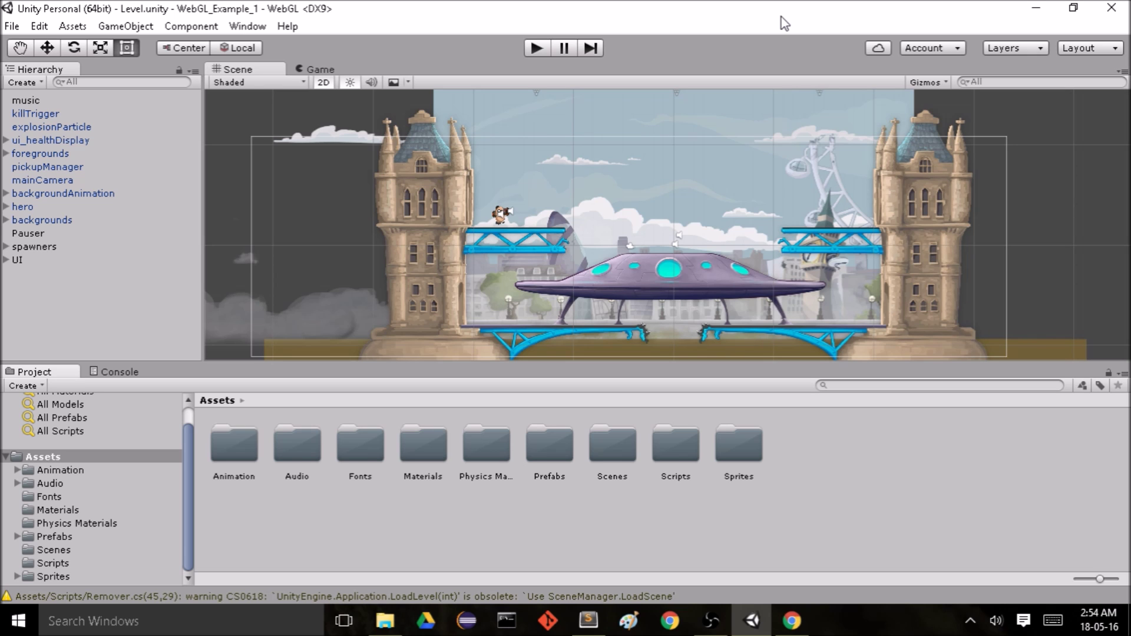
Switch to Chrome and browse the free complete projects listed in the Unity Asset Store
scroll(695, 185, "up", 3)
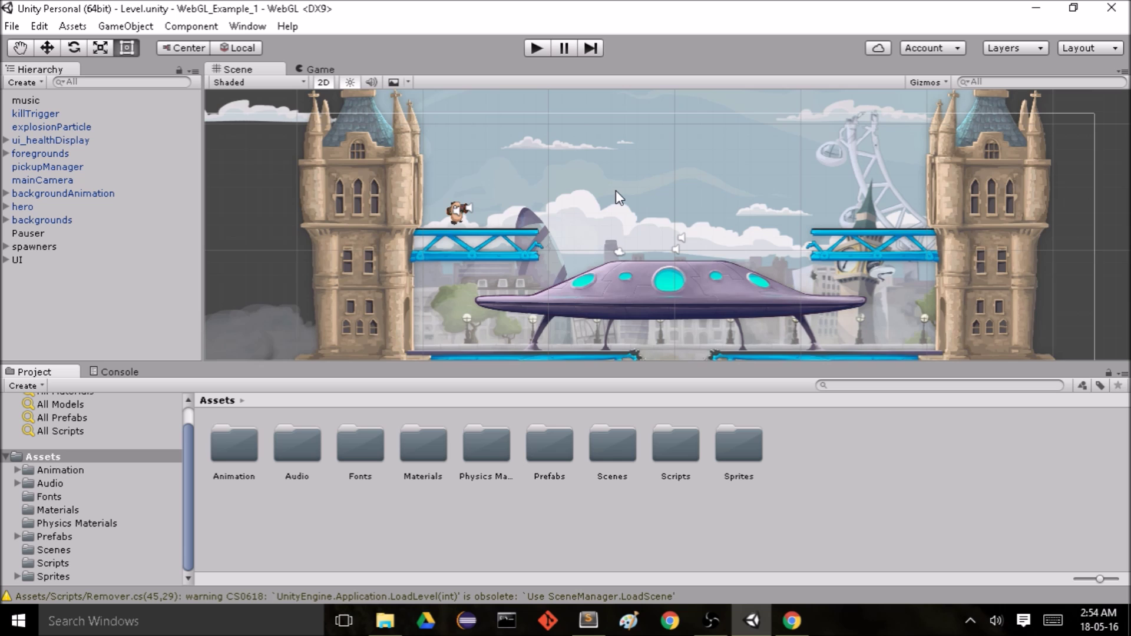
scroll(613, 190, "down", 2)
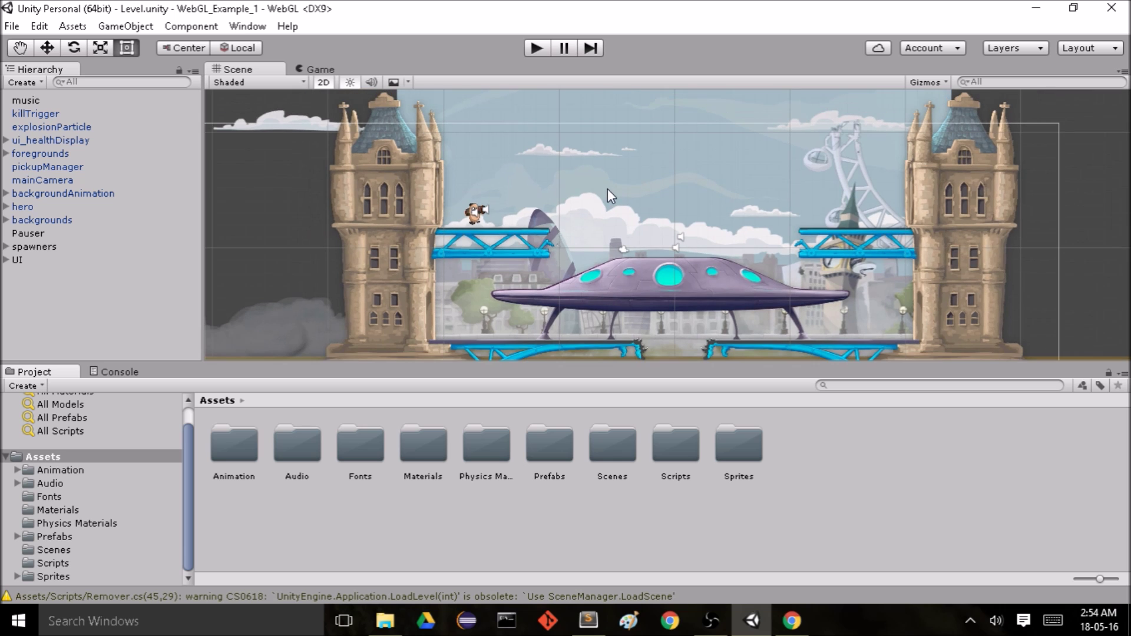
left_click(796, 618)
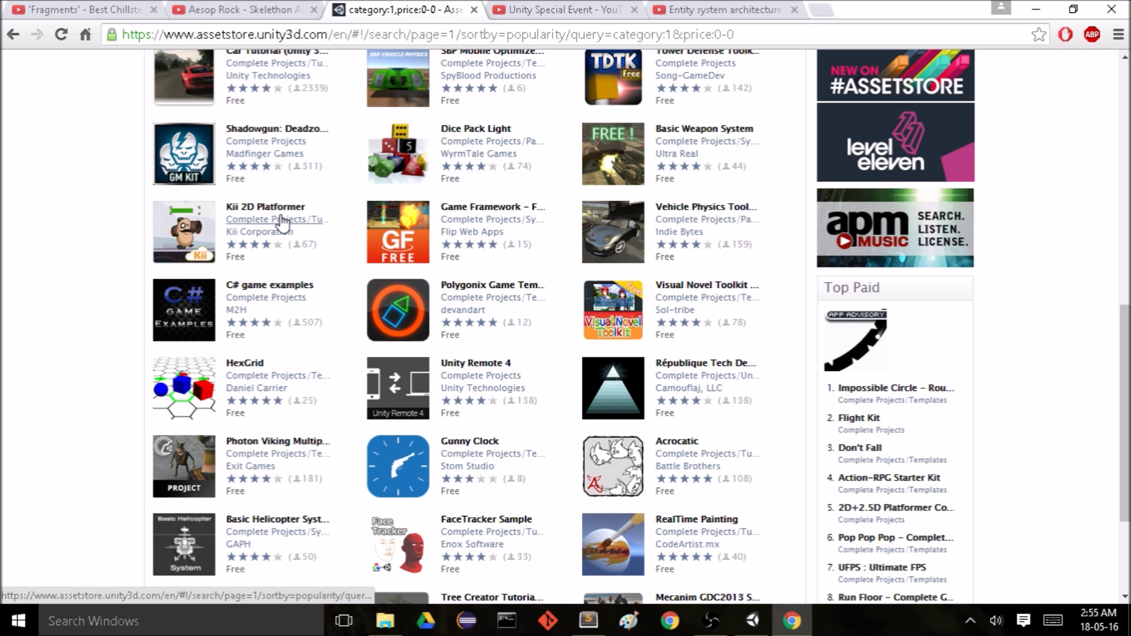
scroll(283, 223, "up", 8)
scroll(285, 216, "up", 2)
scroll(329, 246, "down", 8)
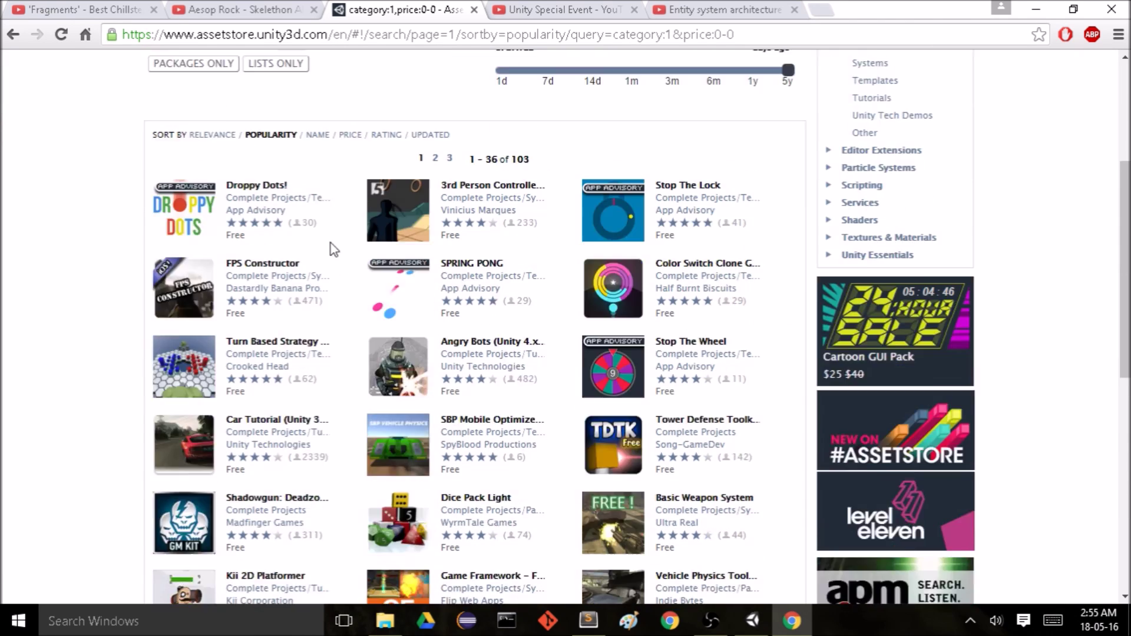
Return to Unity and start a Build And Run for the WebGL platform with the Scenes/Level scene
left_click(757, 622)
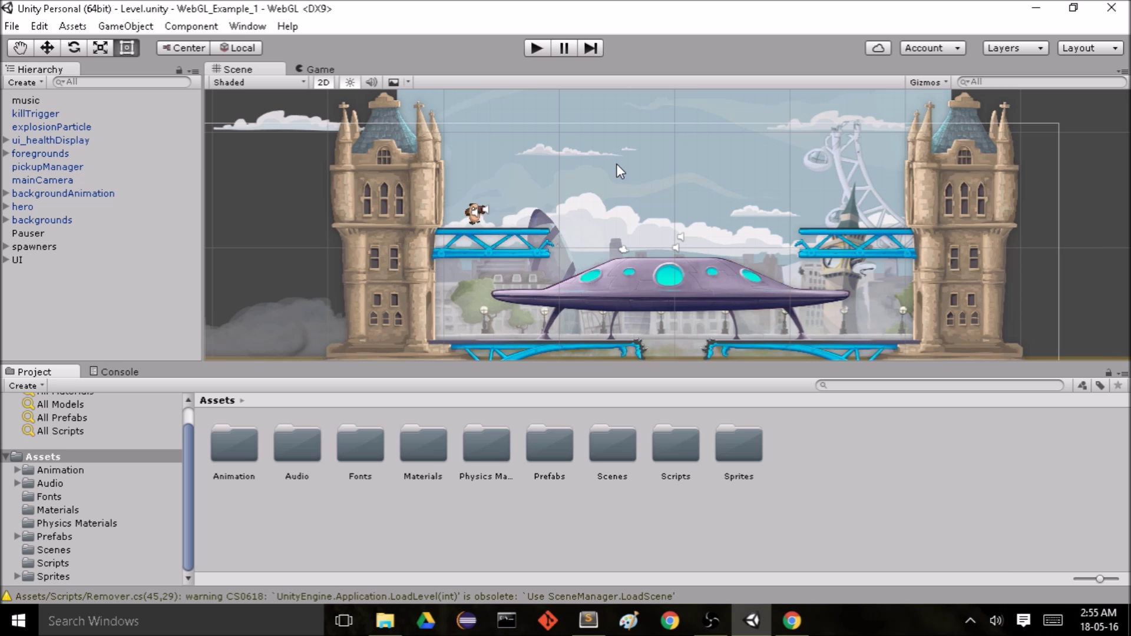
left_click(12, 26)
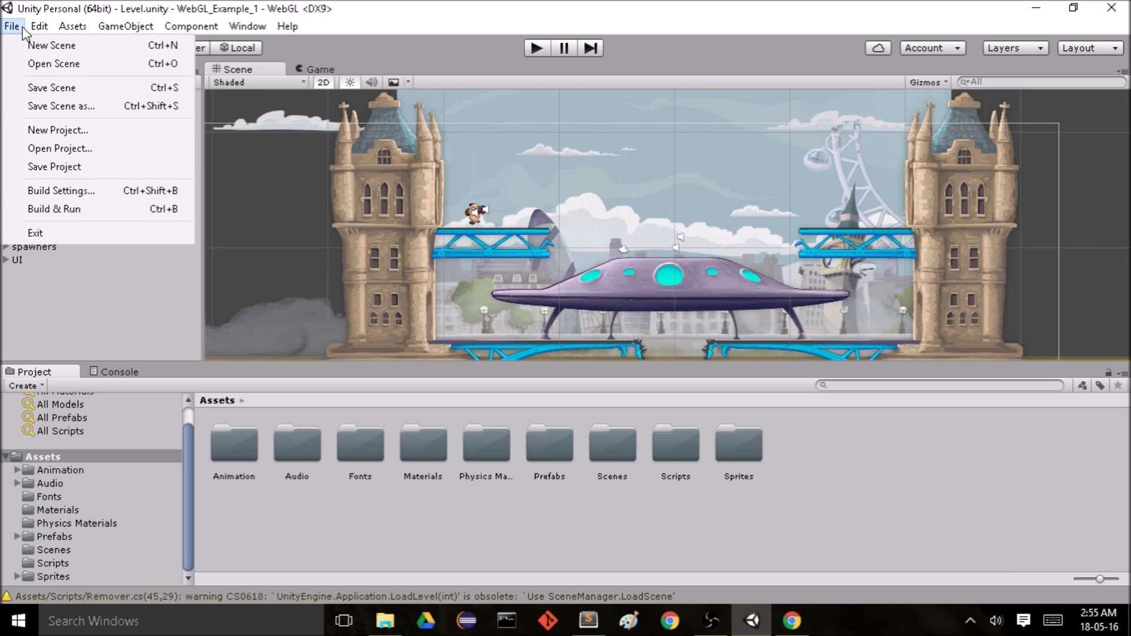
left_click(69, 190)
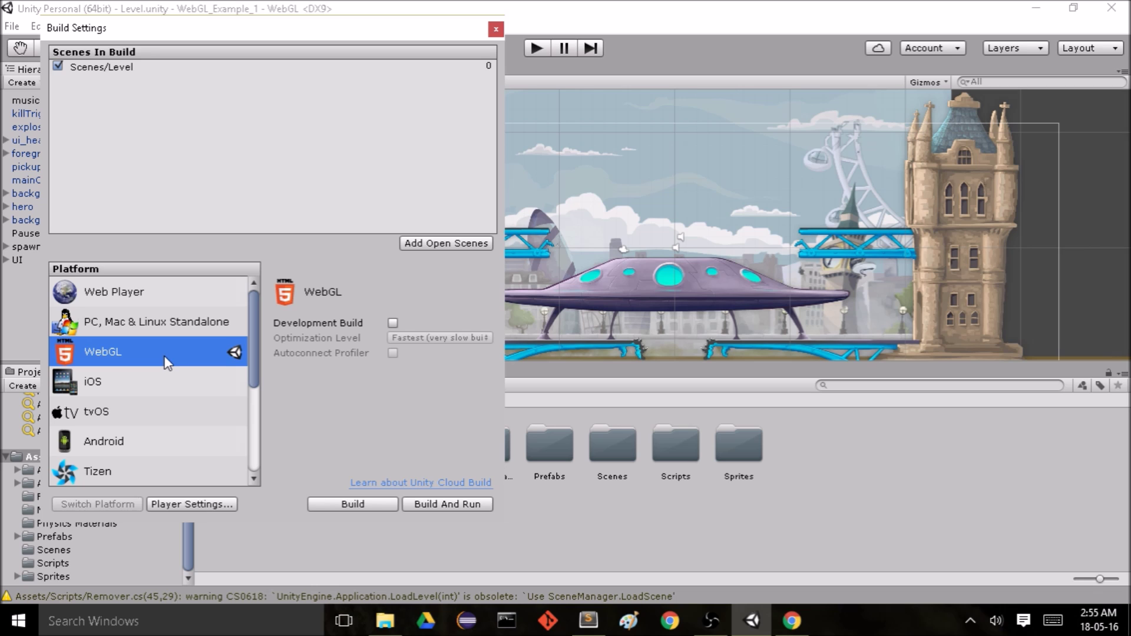
left_click(425, 507)
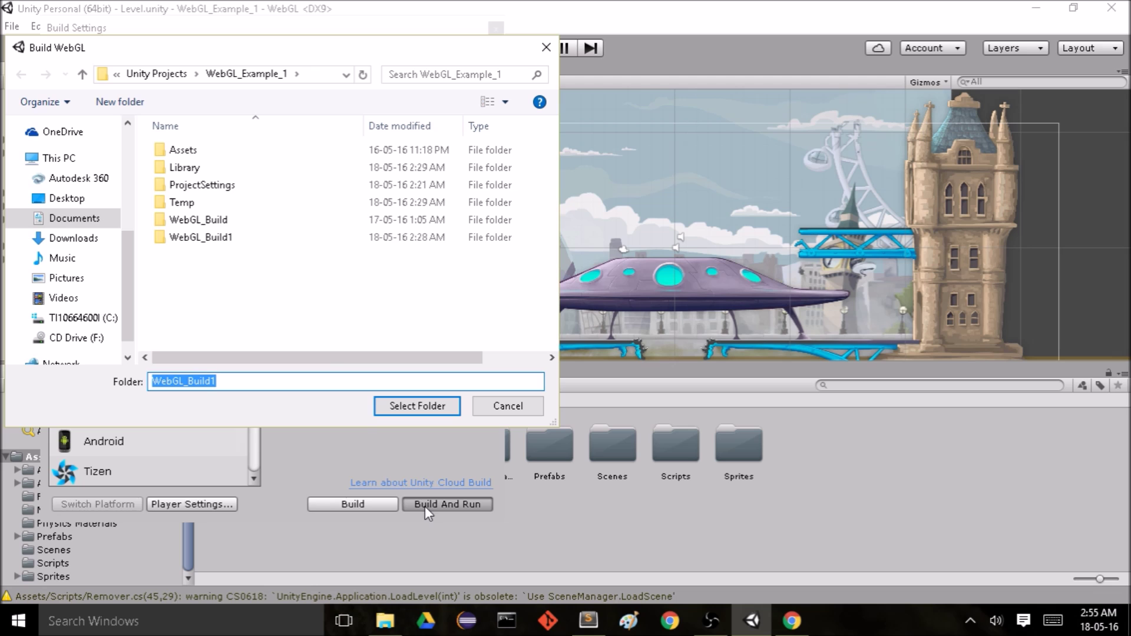
left_click(246, 379)
left_click_drag(246, 380, 122, 383)
key("BackSpace")
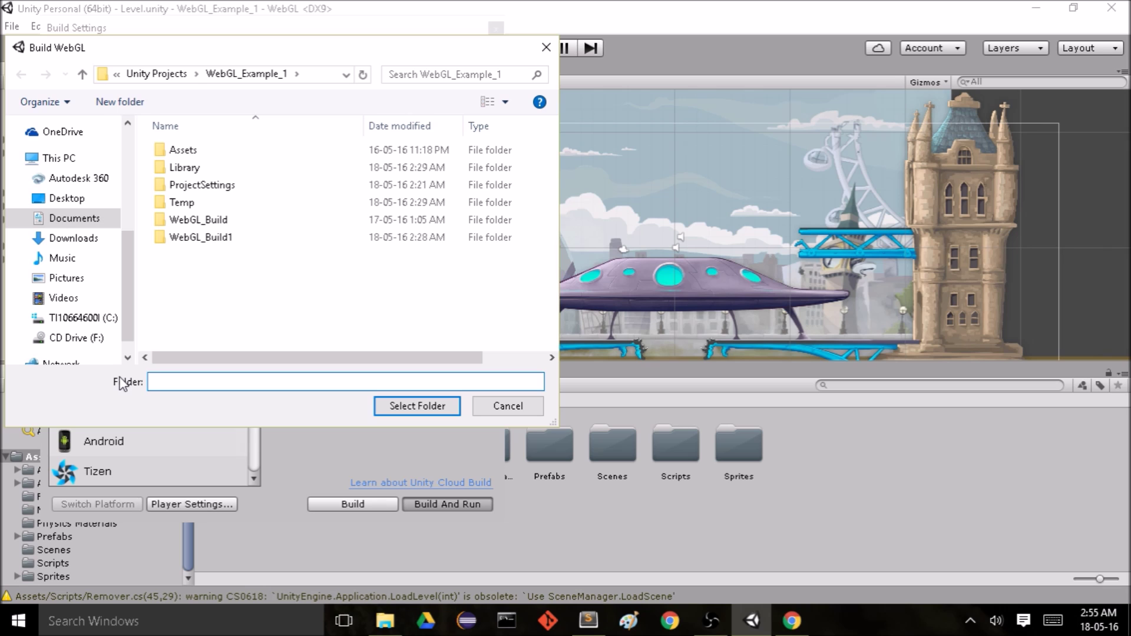
type("WebG")
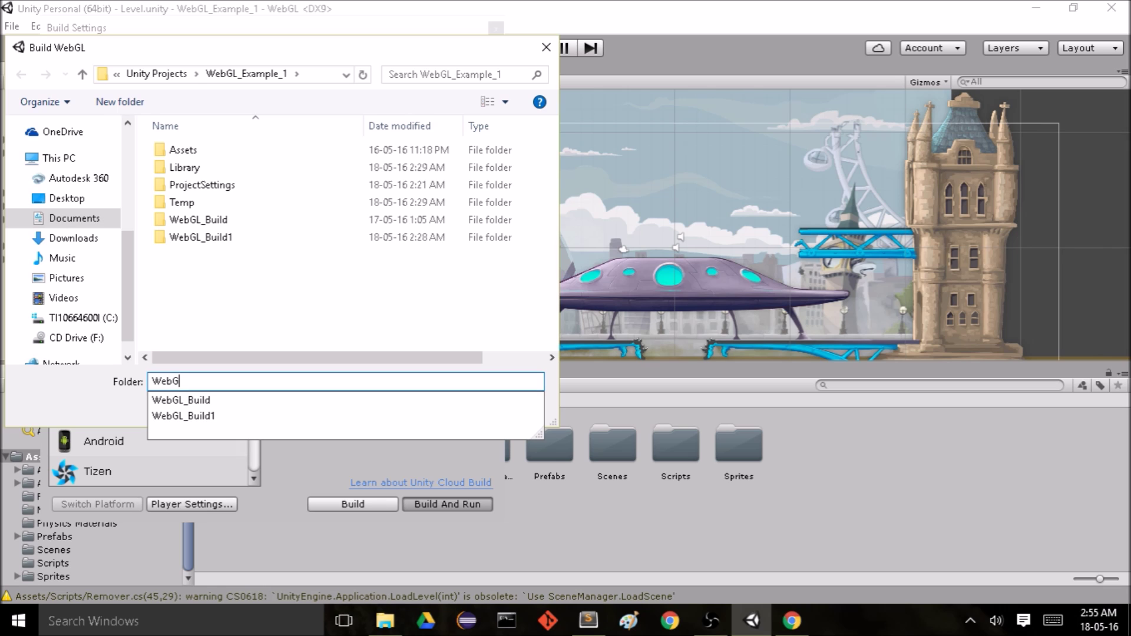
key("BackSpace")
key("BackSpace")
key("BackSpace")
key("BackSpace")
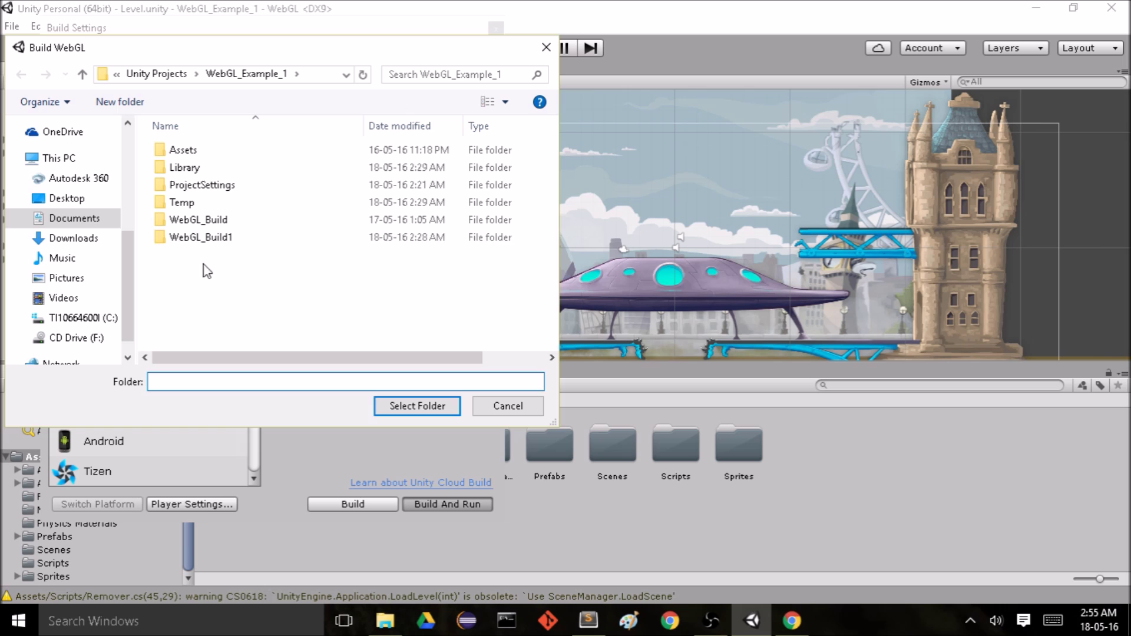
left_click(213, 238)
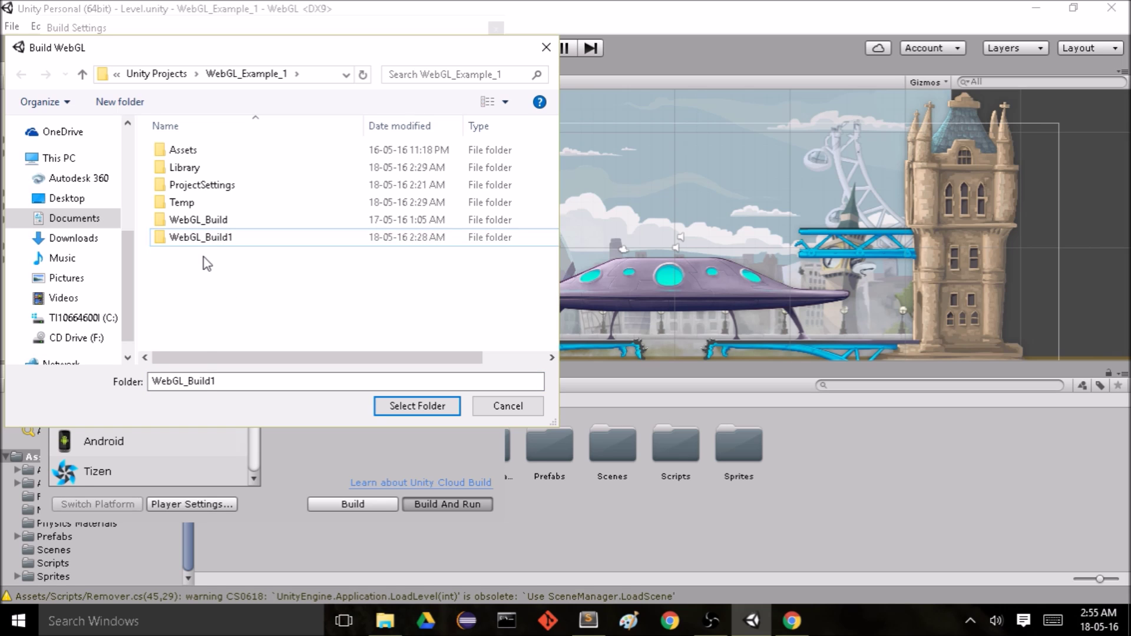
Create a folder named WebGL_Build2 inside WebGL_Example_1 and choose it as the WebGL build's output folder
right_click(205, 287)
mouse_move(102, 571)
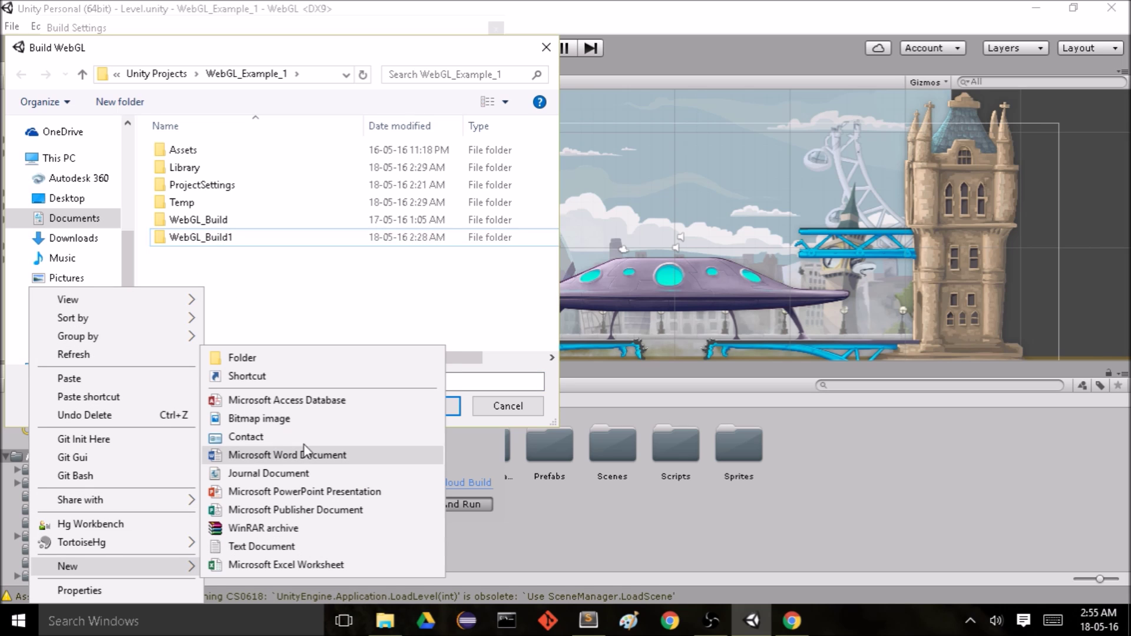
left_click(307, 364)
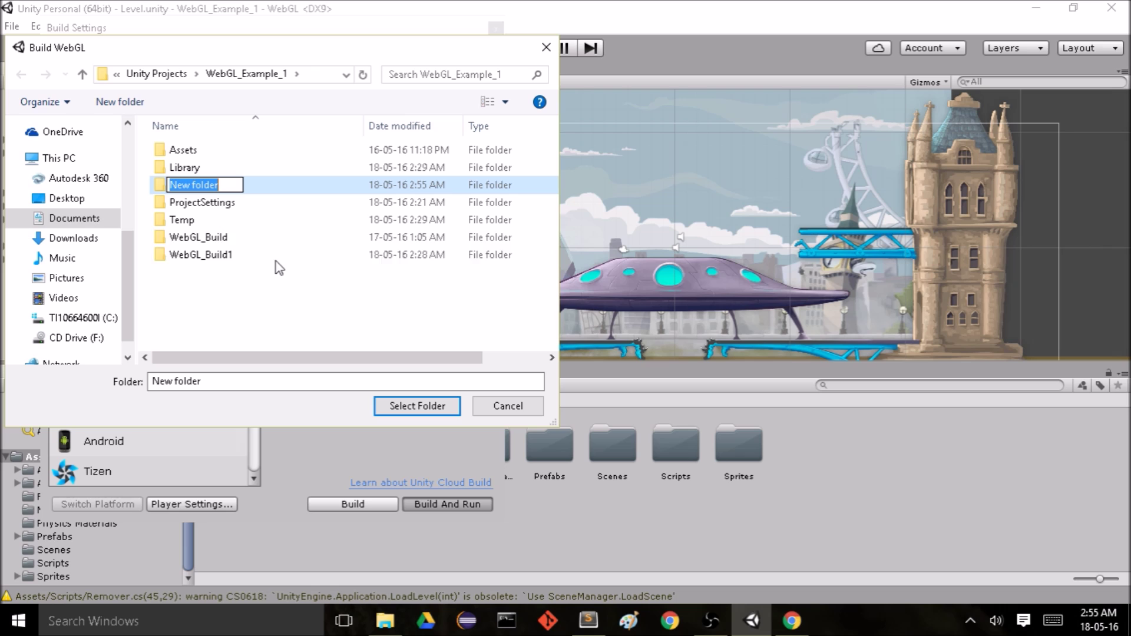
type("Web")
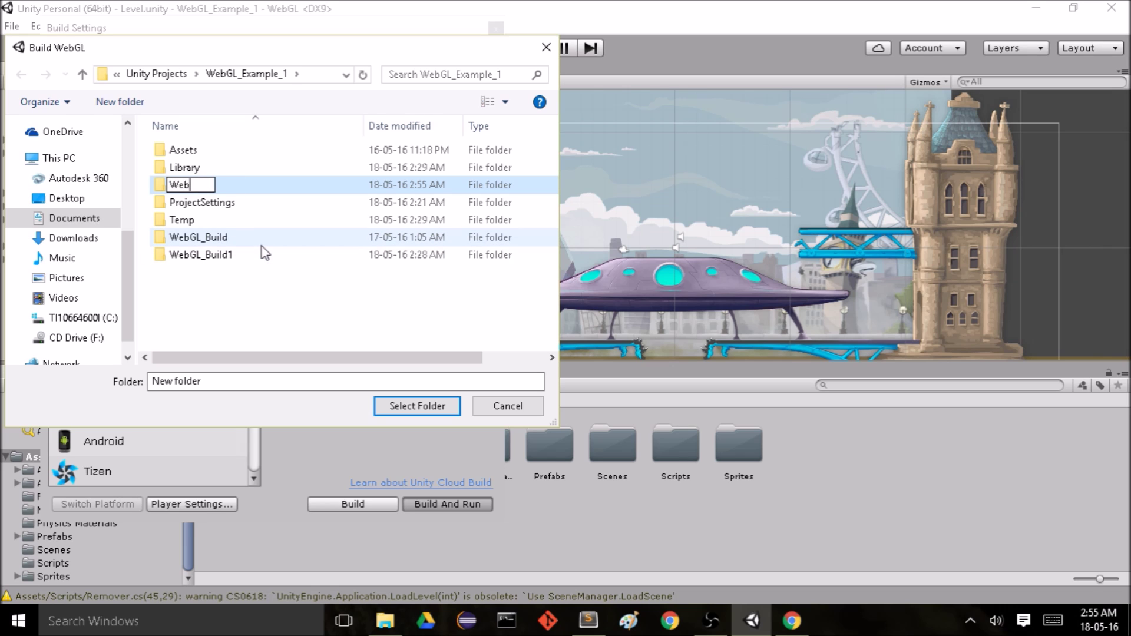
type("GL_Build2")
left_click(260, 315)
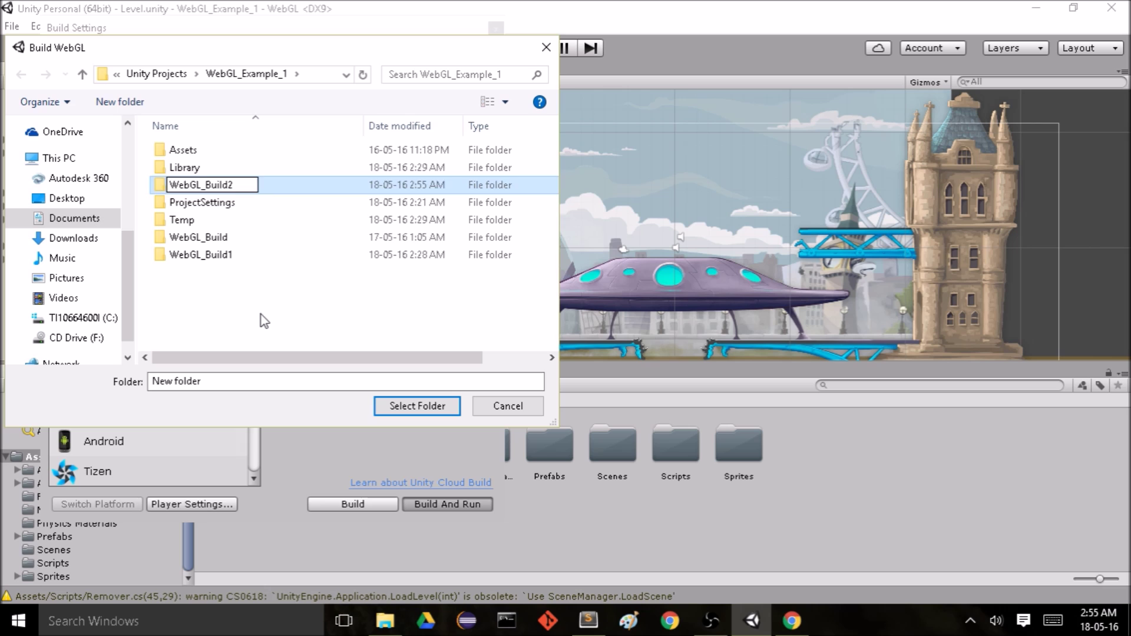
left_click(260, 257)
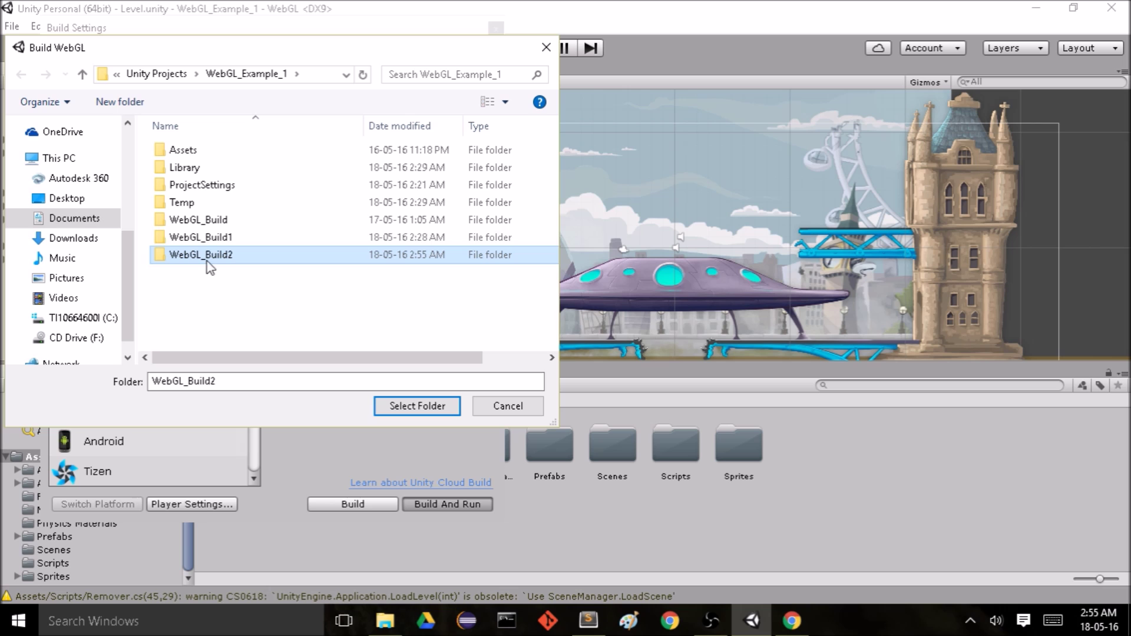
left_click(412, 406)
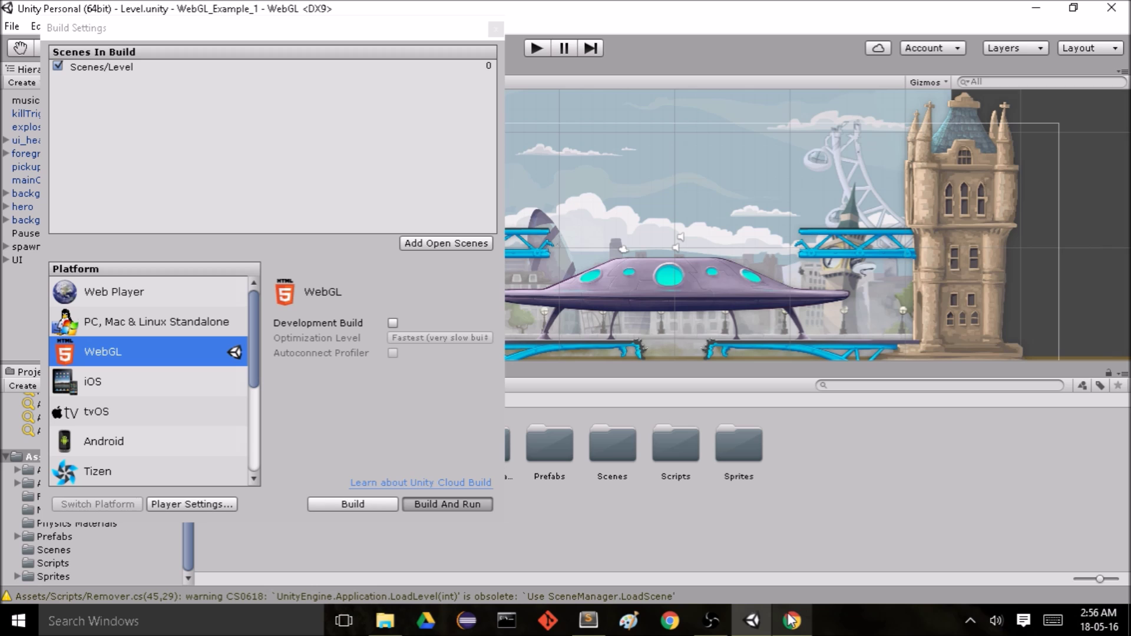
Dismiss the error alert on the WebGL player page in Chrome and widen the developer console to read its messages
mouse_move(790, 619)
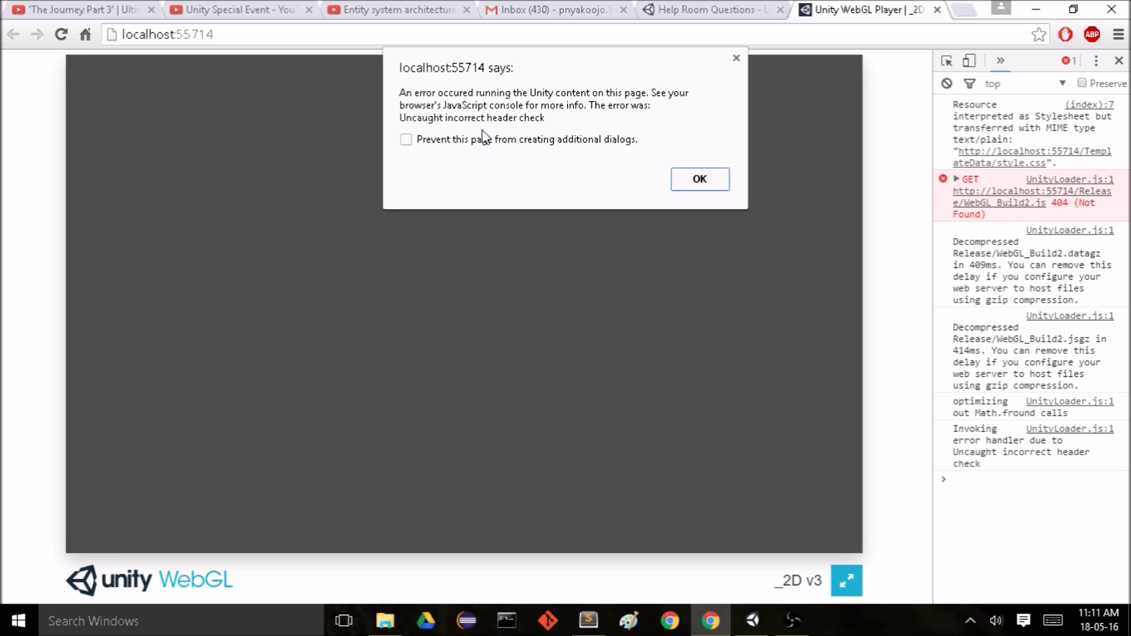
left_click(707, 178)
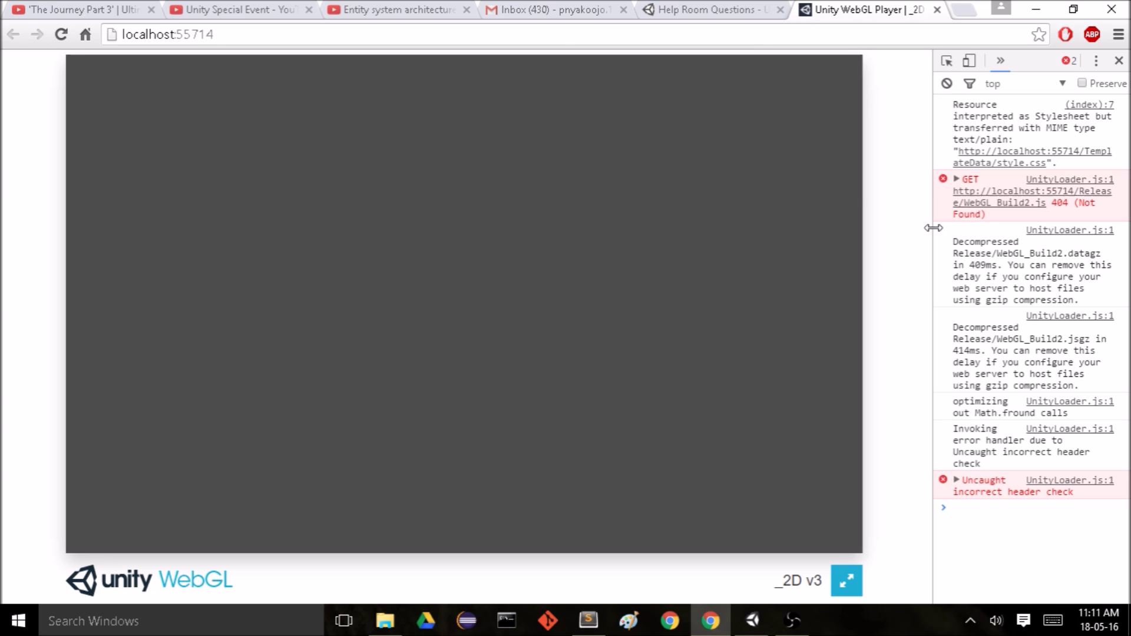
left_click_drag(933, 228, 773, 244)
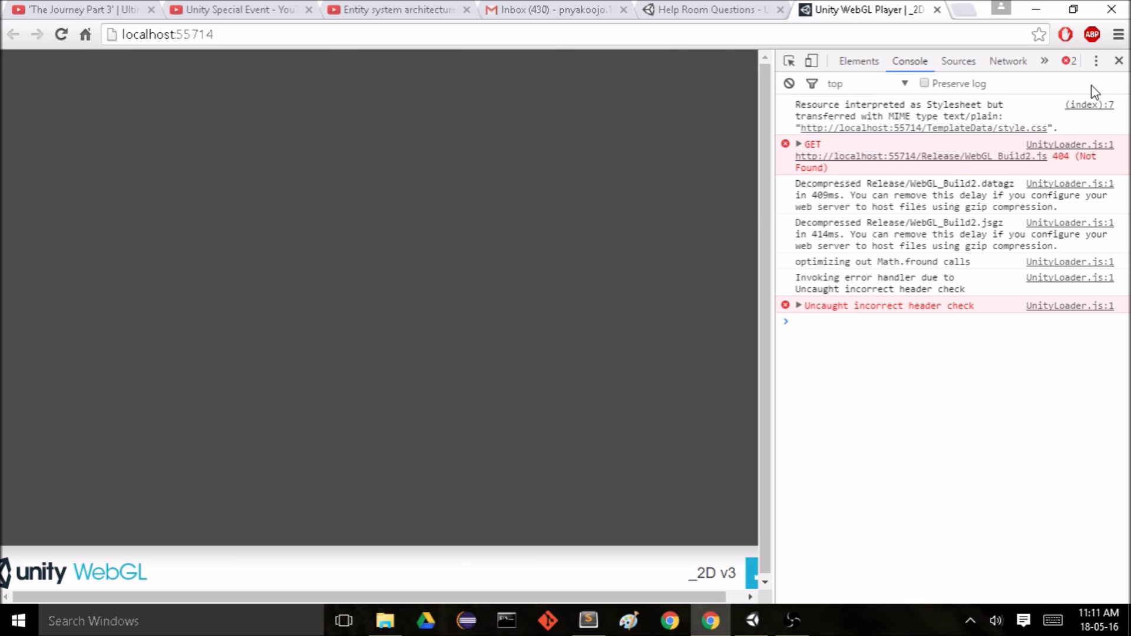
Close the developer console and reopen the browser's developer tools for the WebGL player page
left_click(1117, 40)
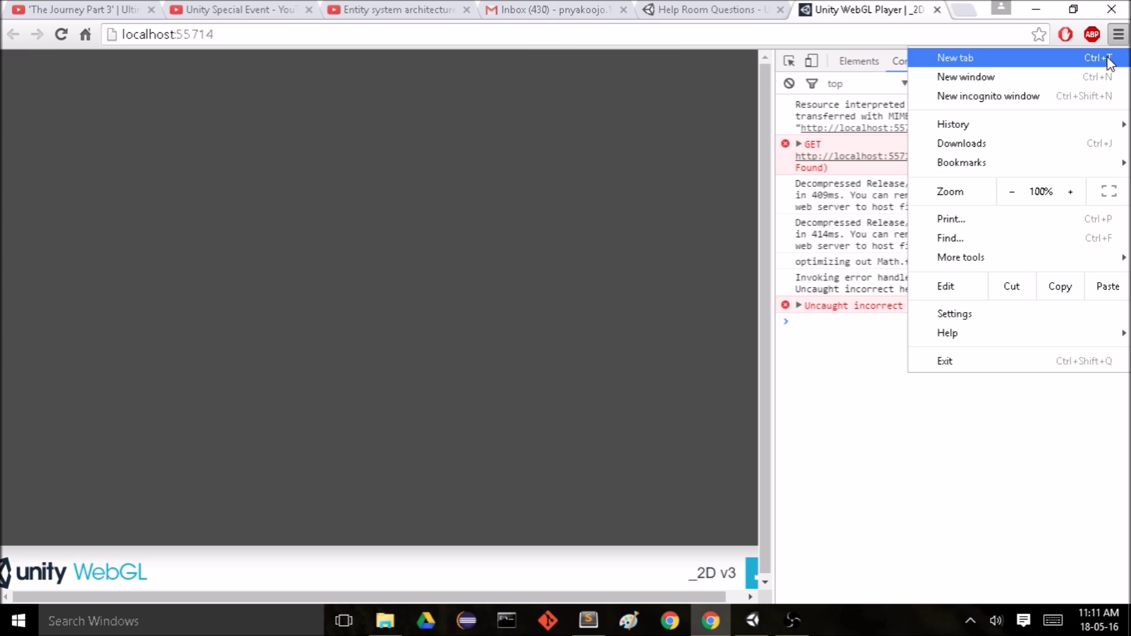
mouse_move(990, 260)
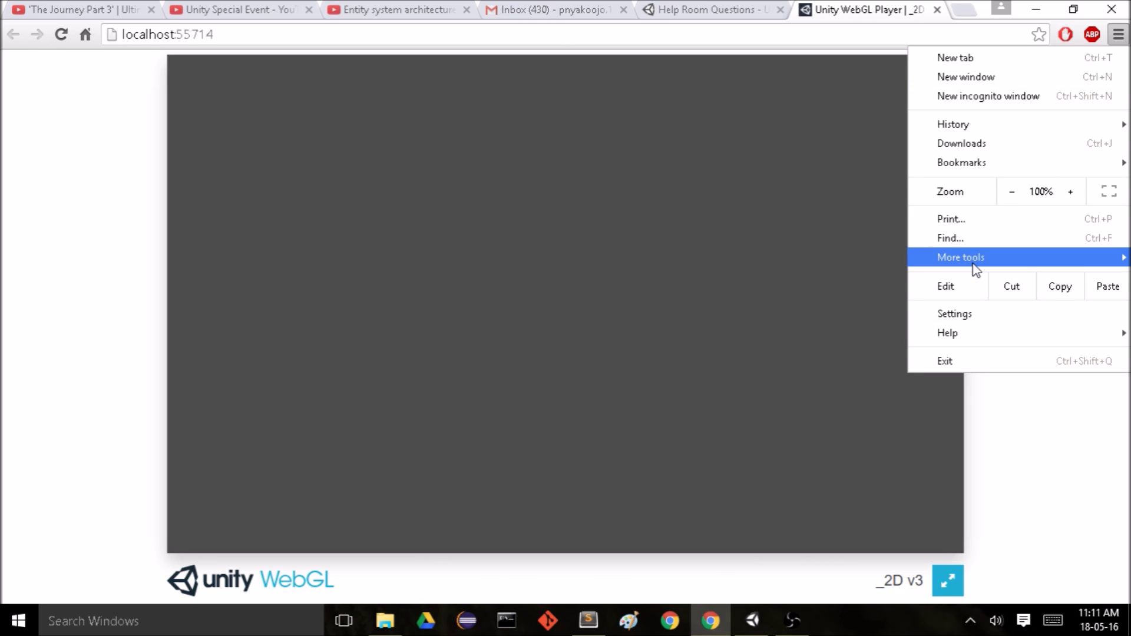
mouse_move(972, 259)
mouse_move(810, 365)
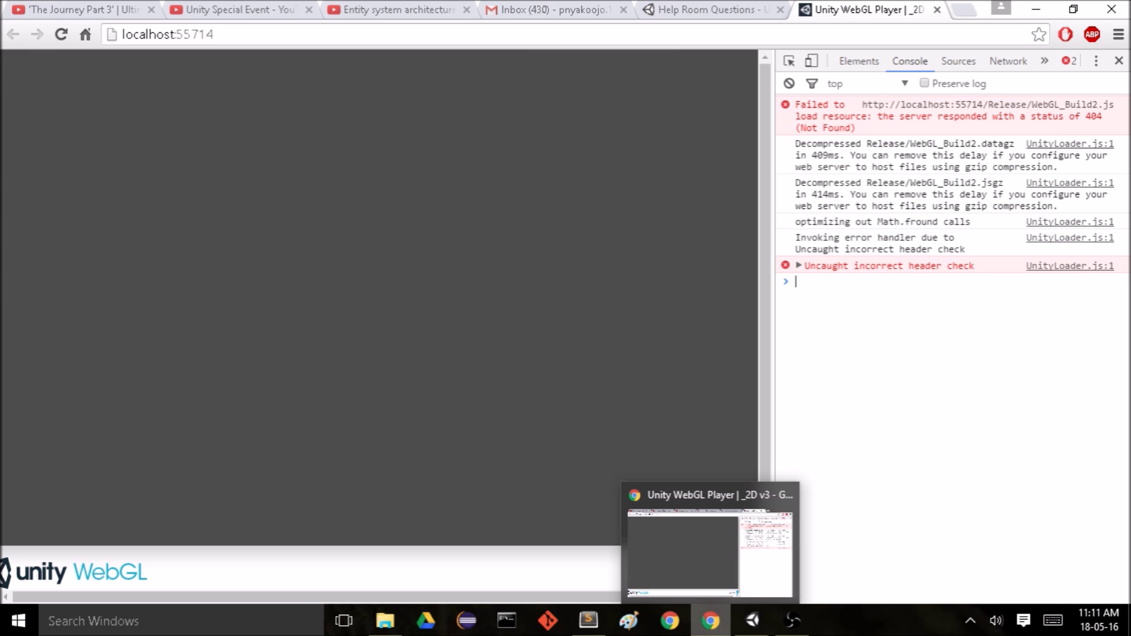
Switch to File Explorer and copy the WebGL_Build2 folder from WebGL_Example_1 to the desktop
left_click(710, 621)
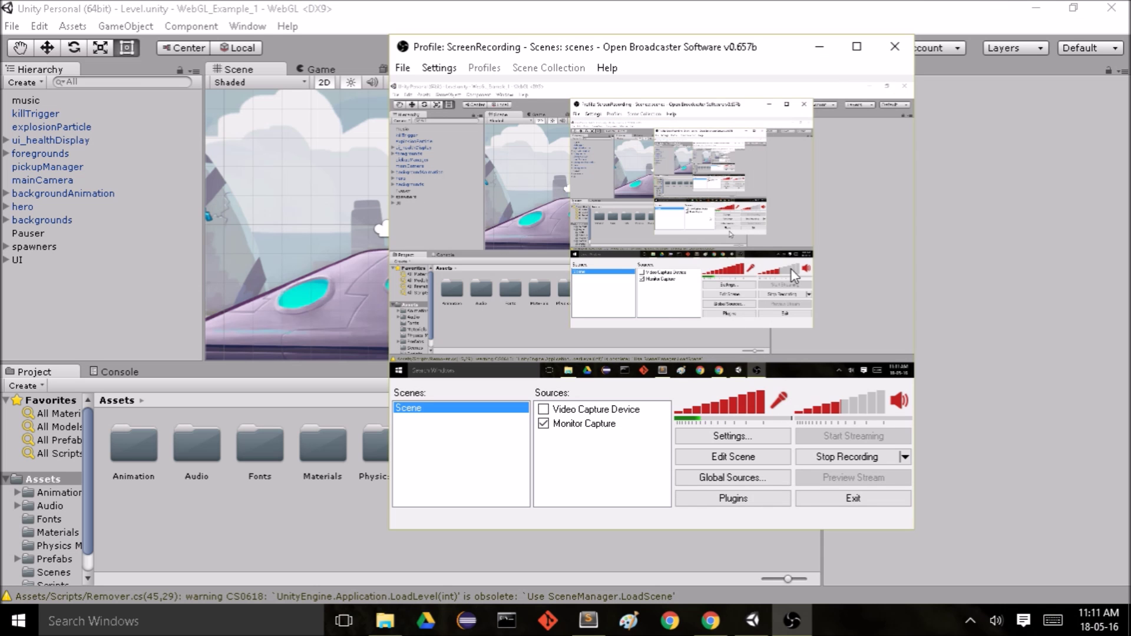
left_click(819, 47)
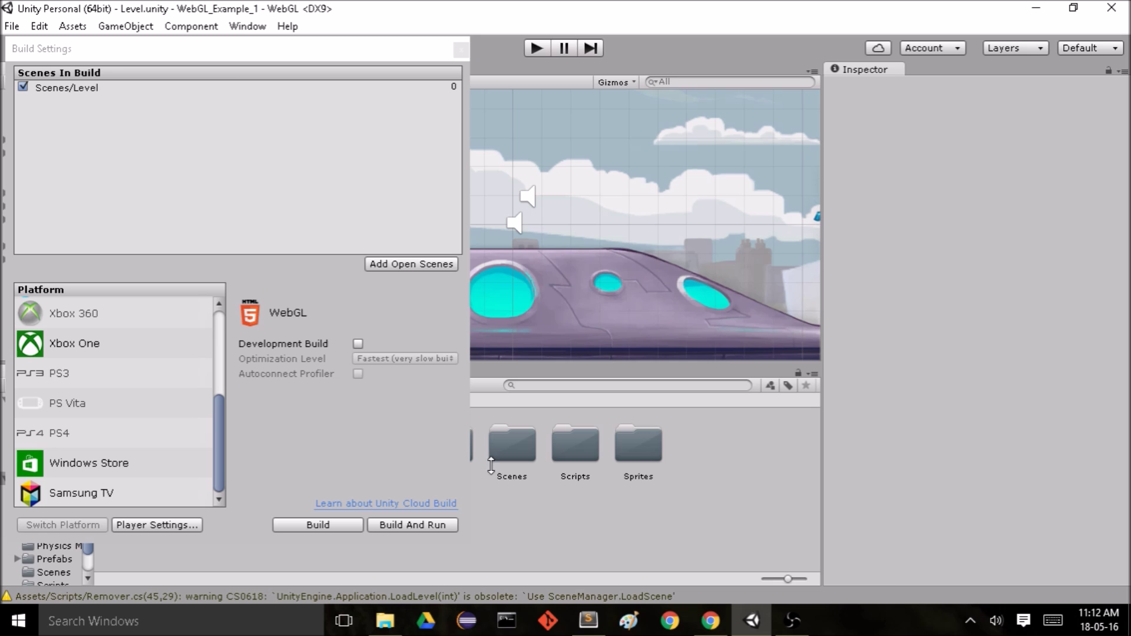
left_click(384, 621)
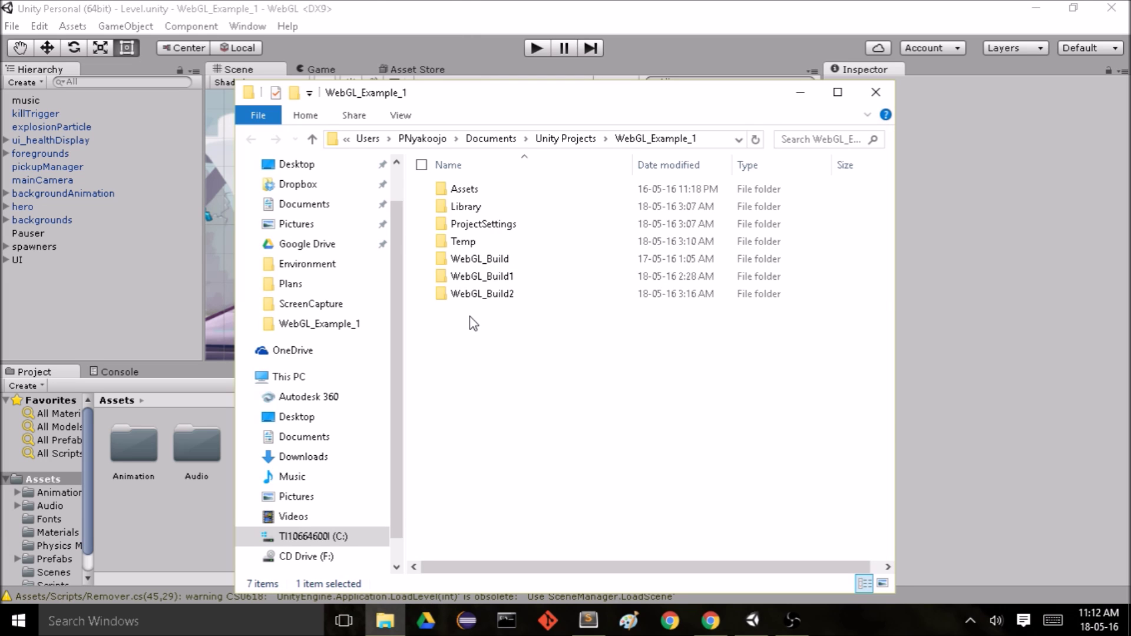
left_click(1040, 7)
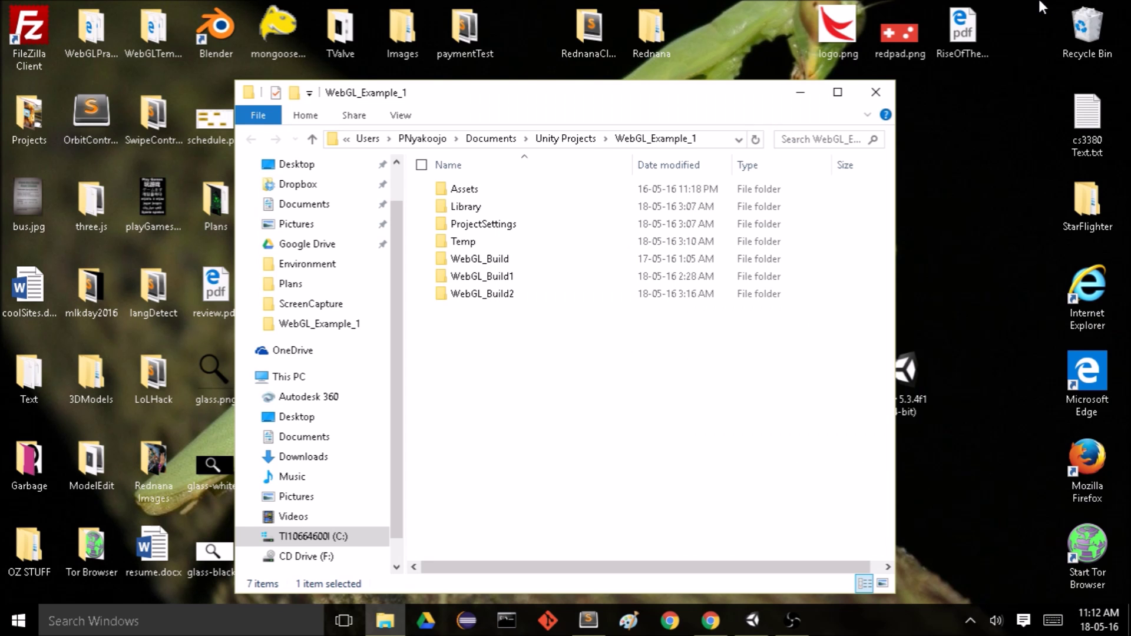
left_click(563, 301)
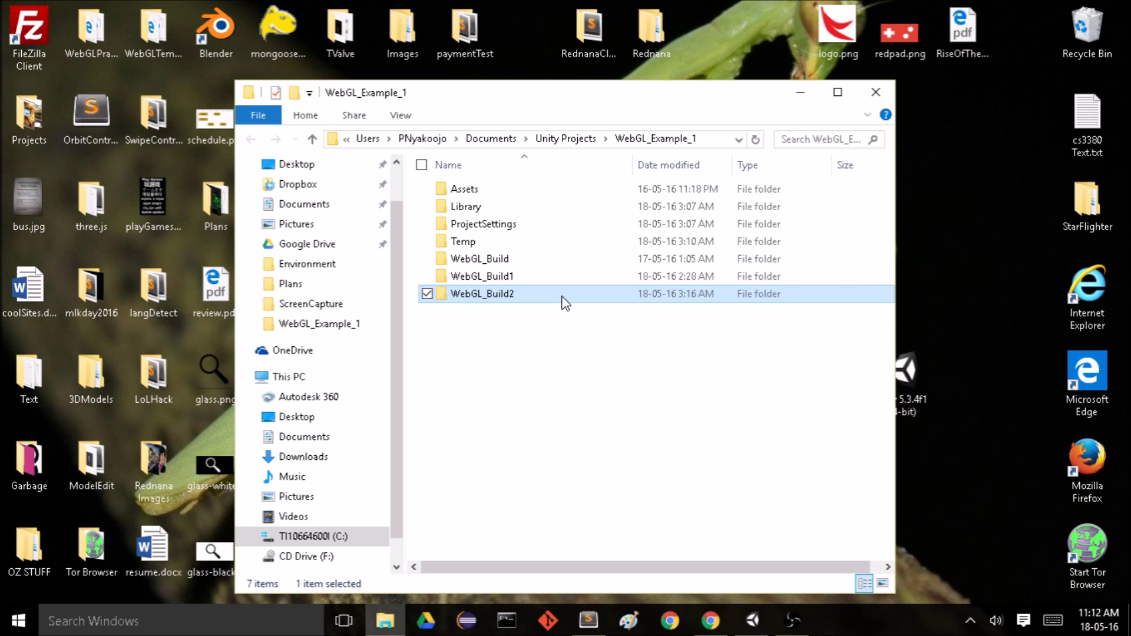
left_click(800, 92)
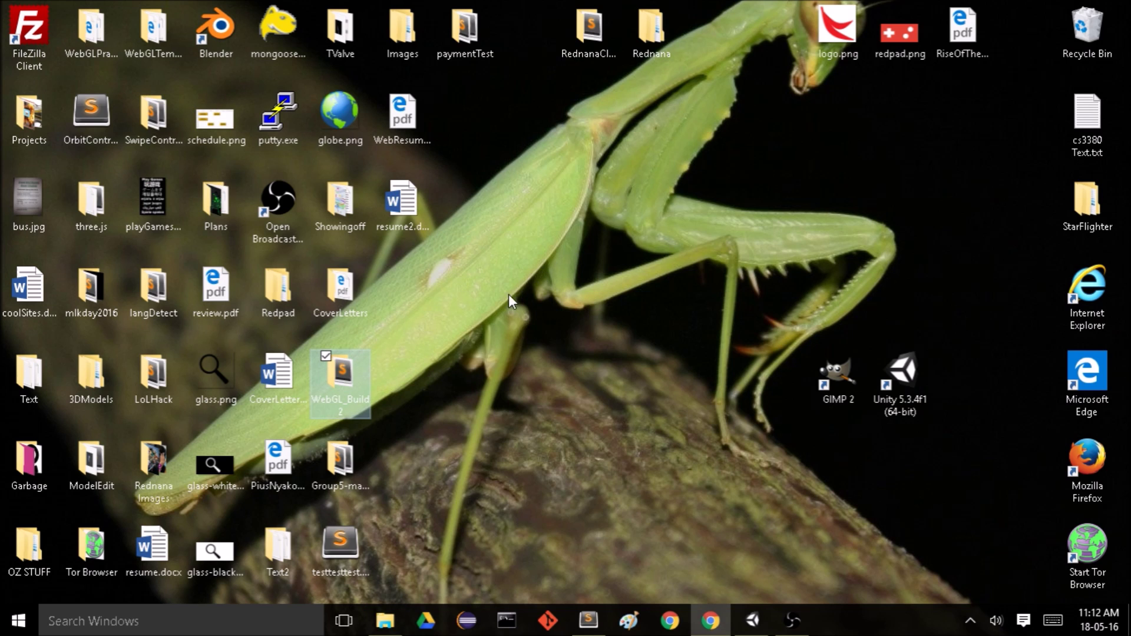
left_click(461, 330)
Launch the mongoose-free-6.4.exe web server from the desktop and open localhost:8080 in the browser
left_click(295, 34)
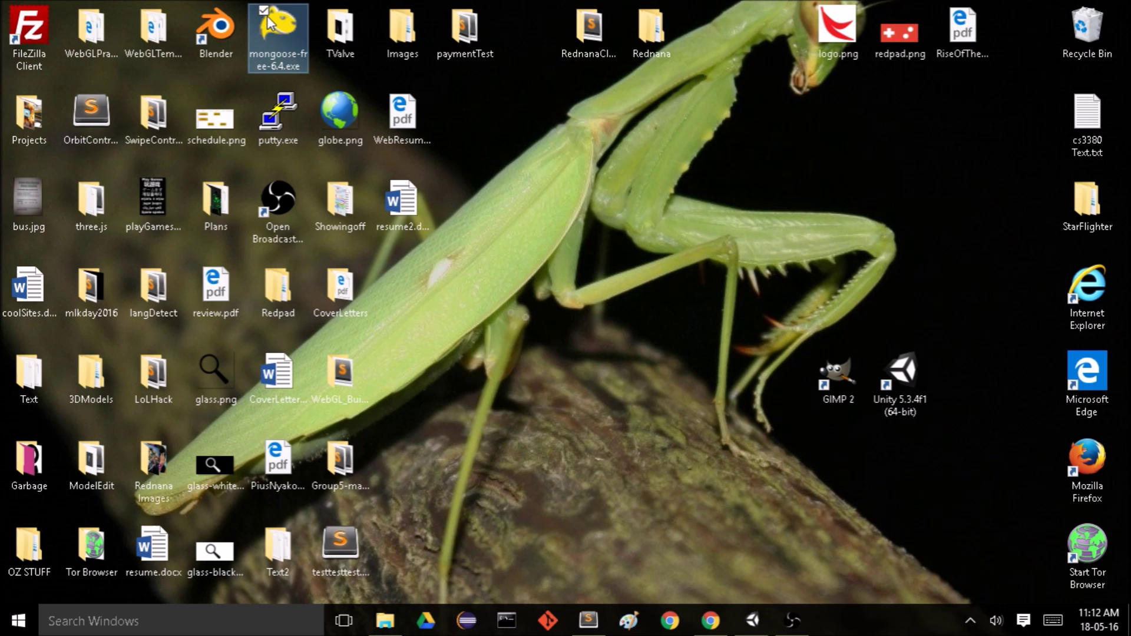
double_click(291, 12)
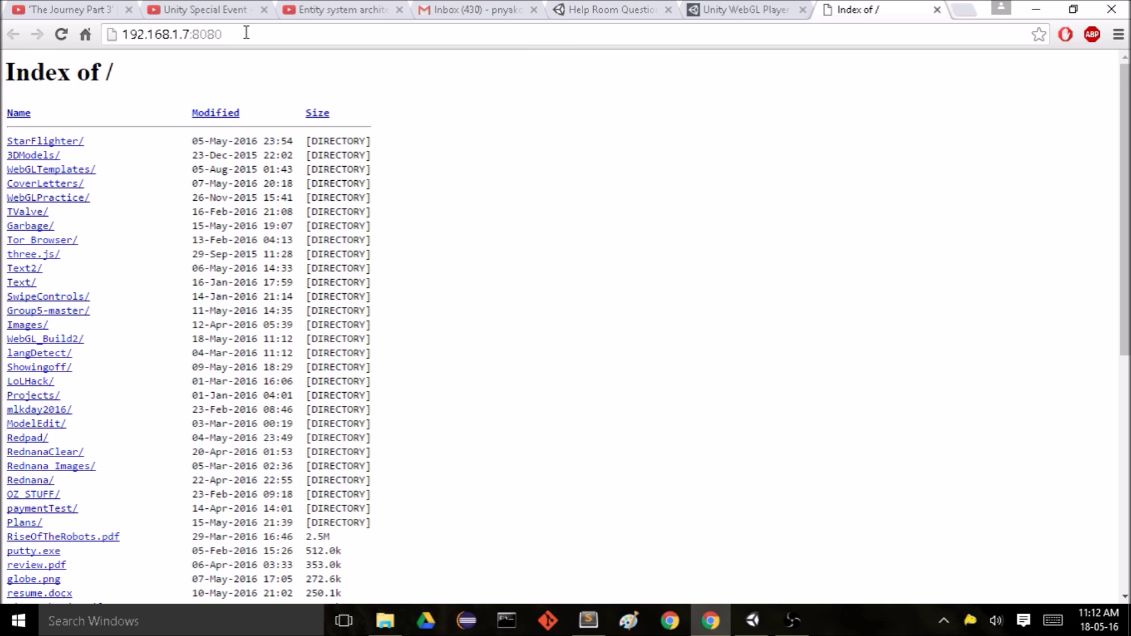
left_click(250, 32)
type("loca")
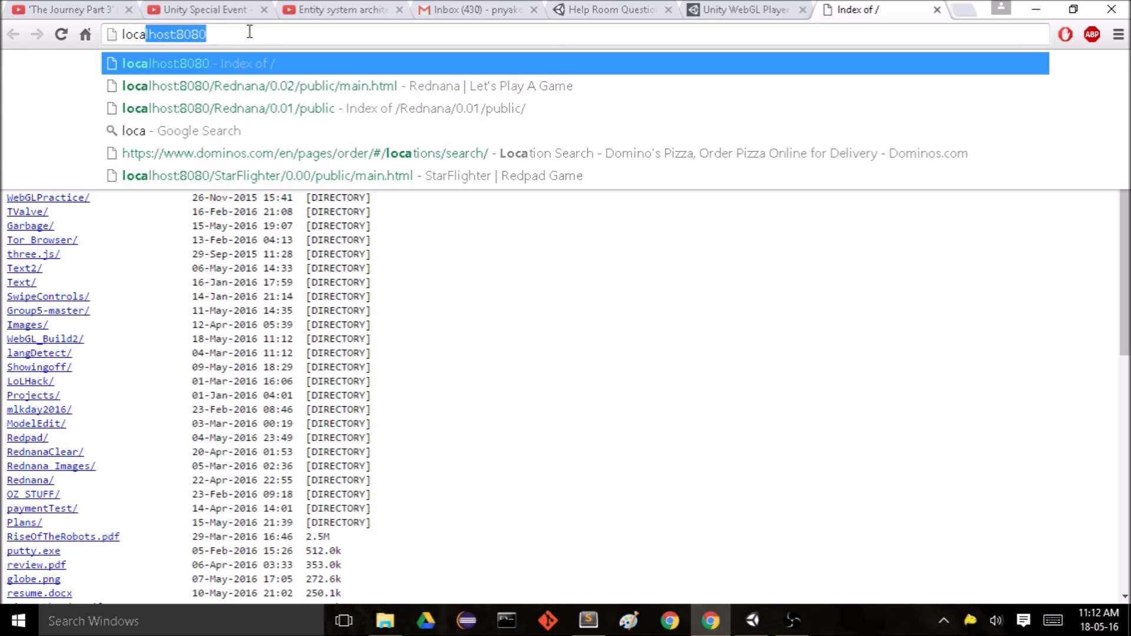
key("Return")
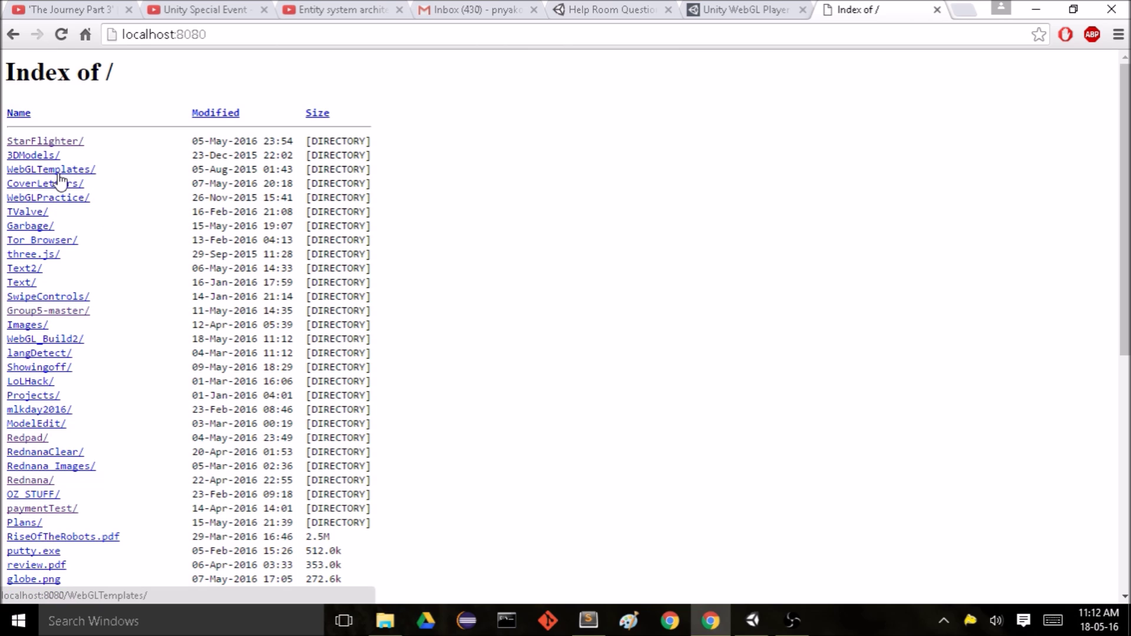
Open the WebGL_Build2/ directory from the localhost:8080 index, then narrow and close the developer tools beside the game
key("ctrl+f")
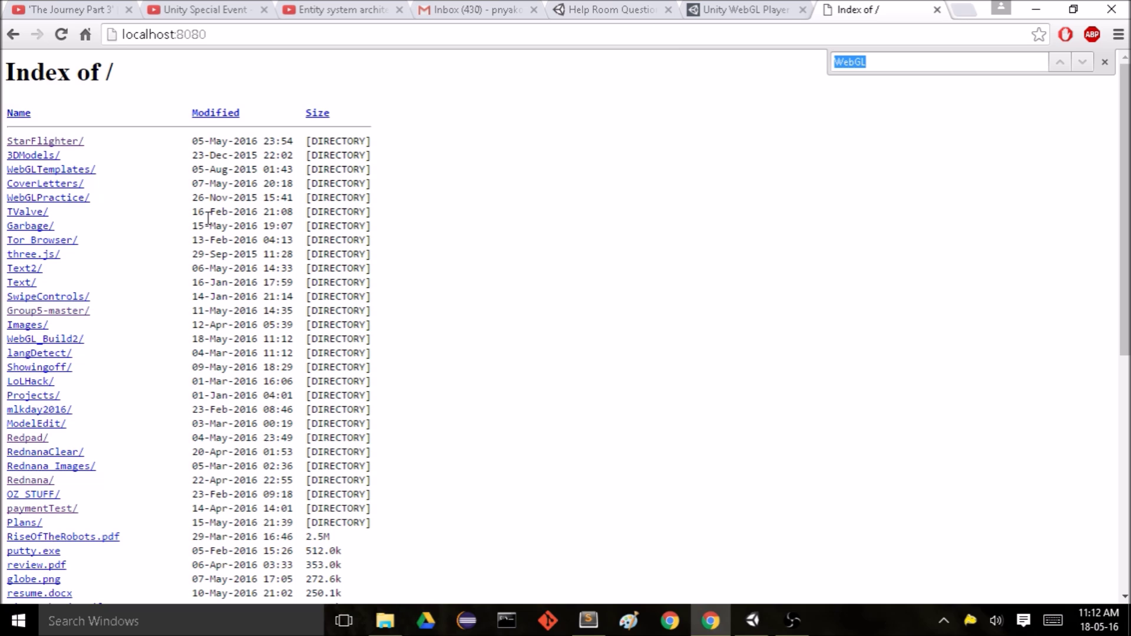
type("WebGL_Build2/")
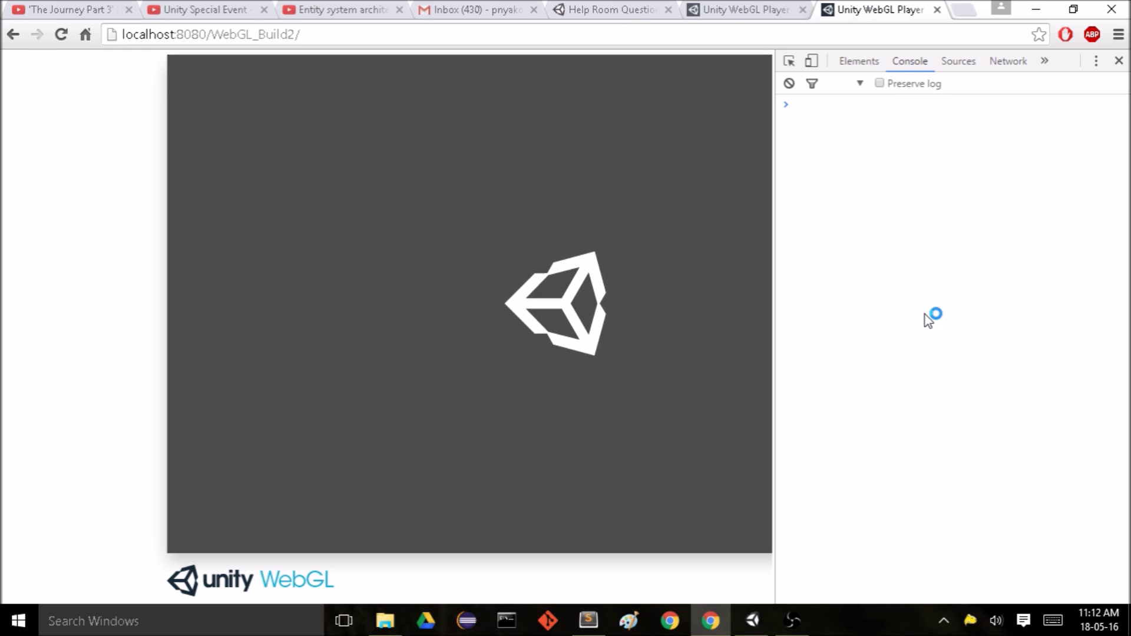
left_click_drag(776, 335, 984, 337)
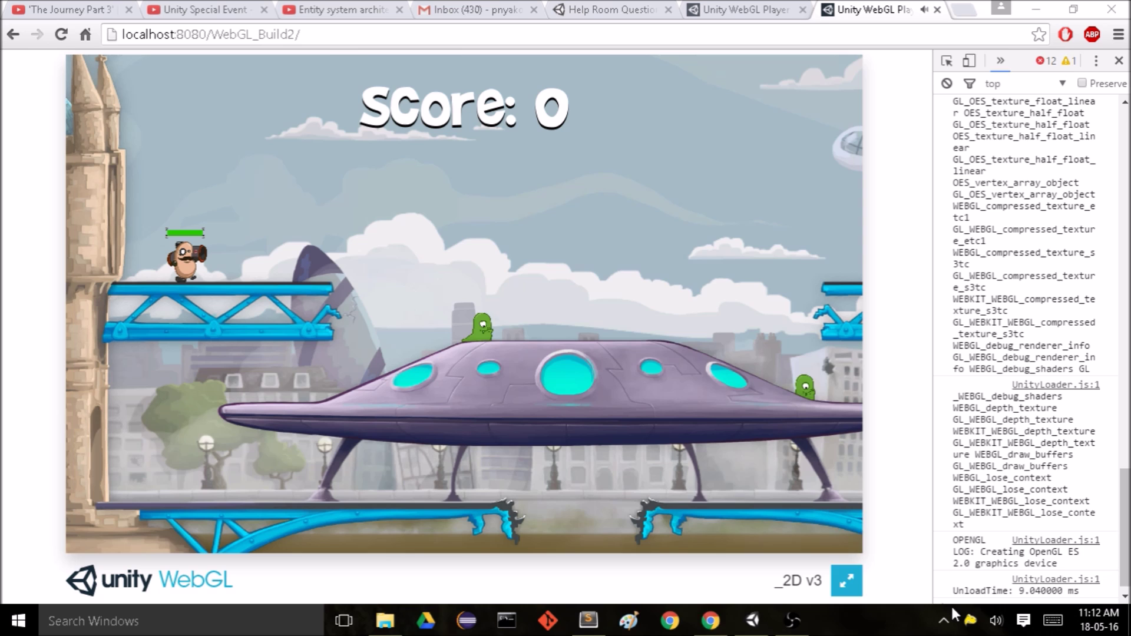
left_click(1119, 60)
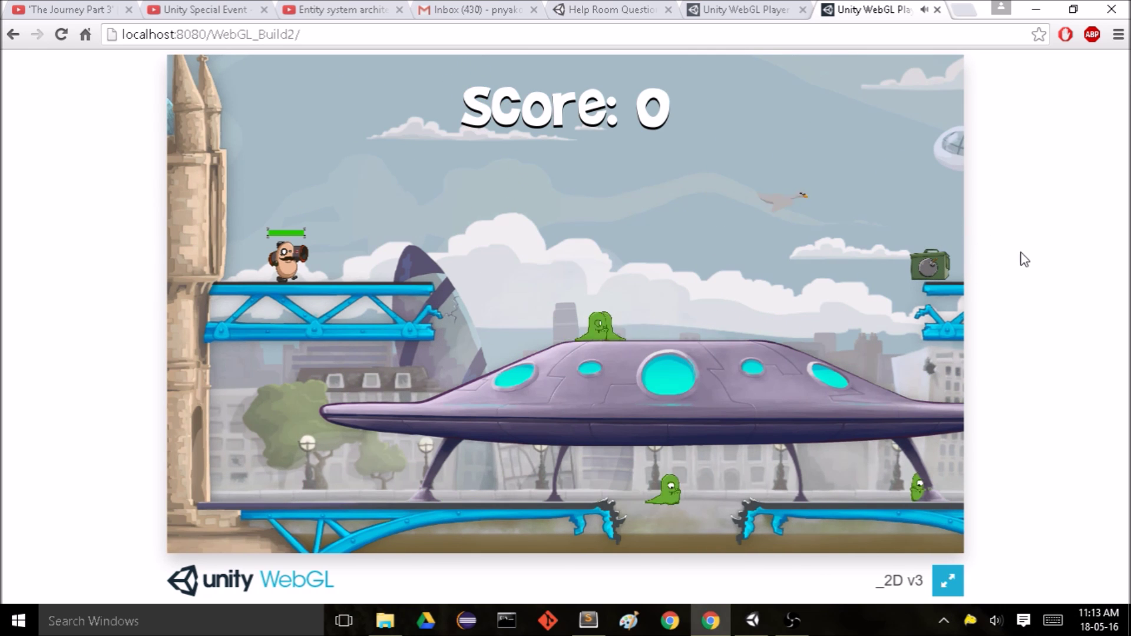
Show the desktop and lower the speaker volume to 9
mouse_move(793, 623)
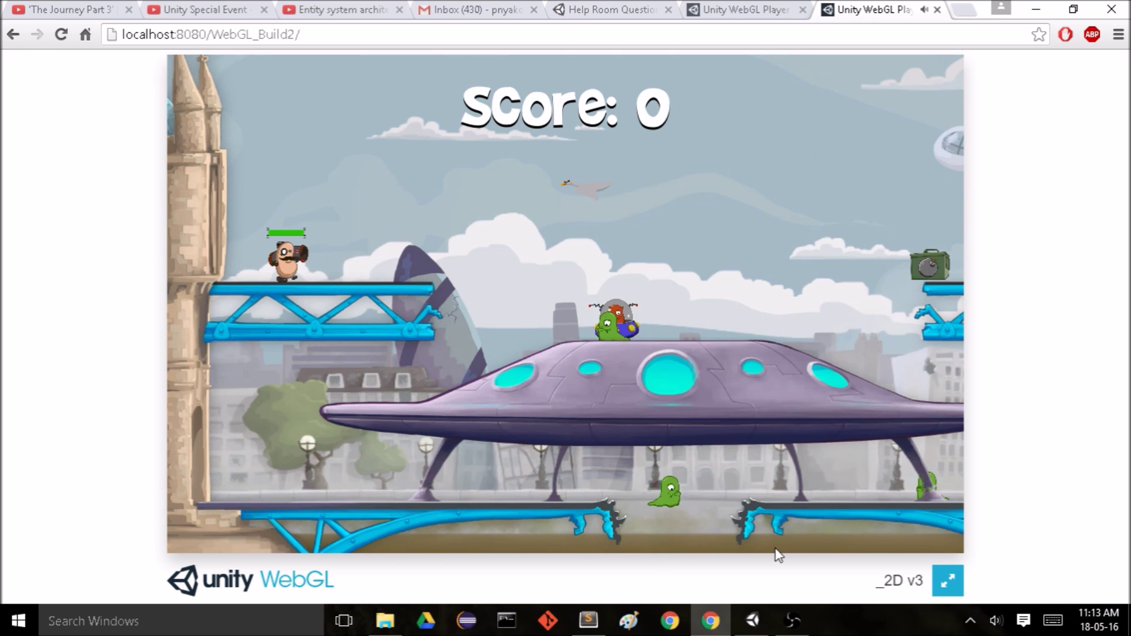
left_click(727, 612)
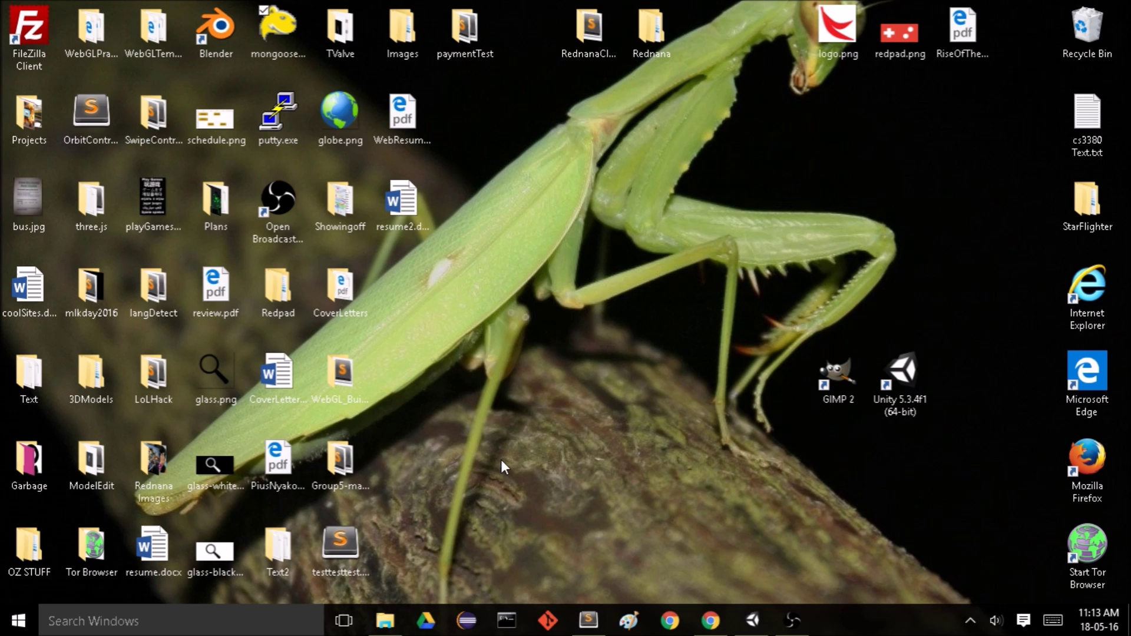
left_click(991, 607)
left_click_drag(934, 580, 905, 580)
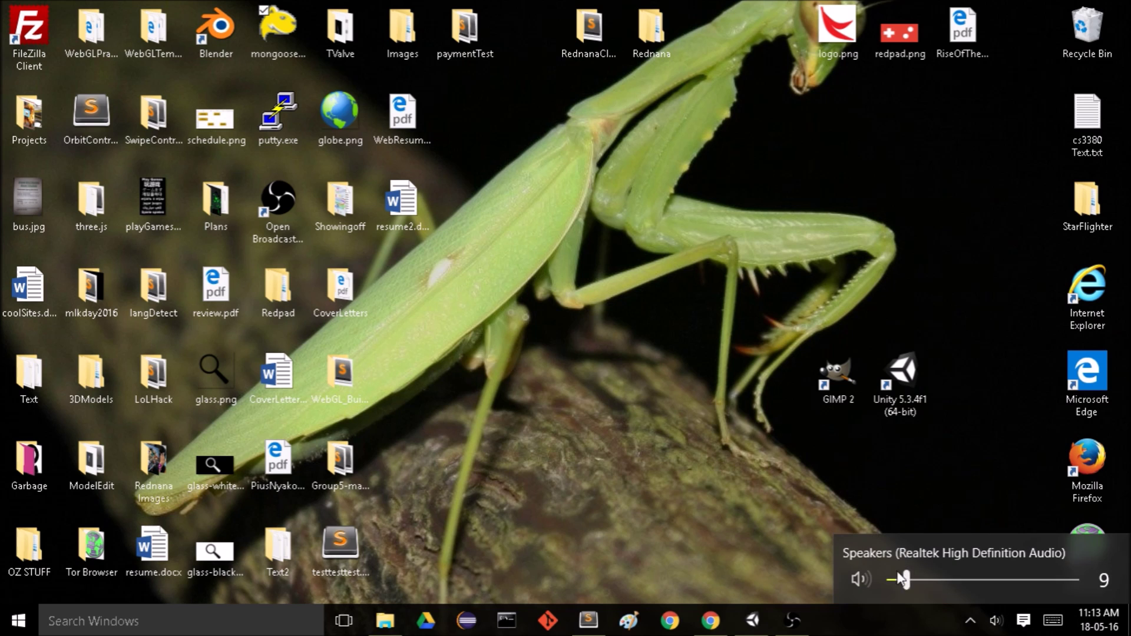
left_click(569, 370)
Open index.html from the desktop's WebGL_Build2 folder in Sublime Text and close the WebGL_Build1 copy of index.html
left_click(346, 384)
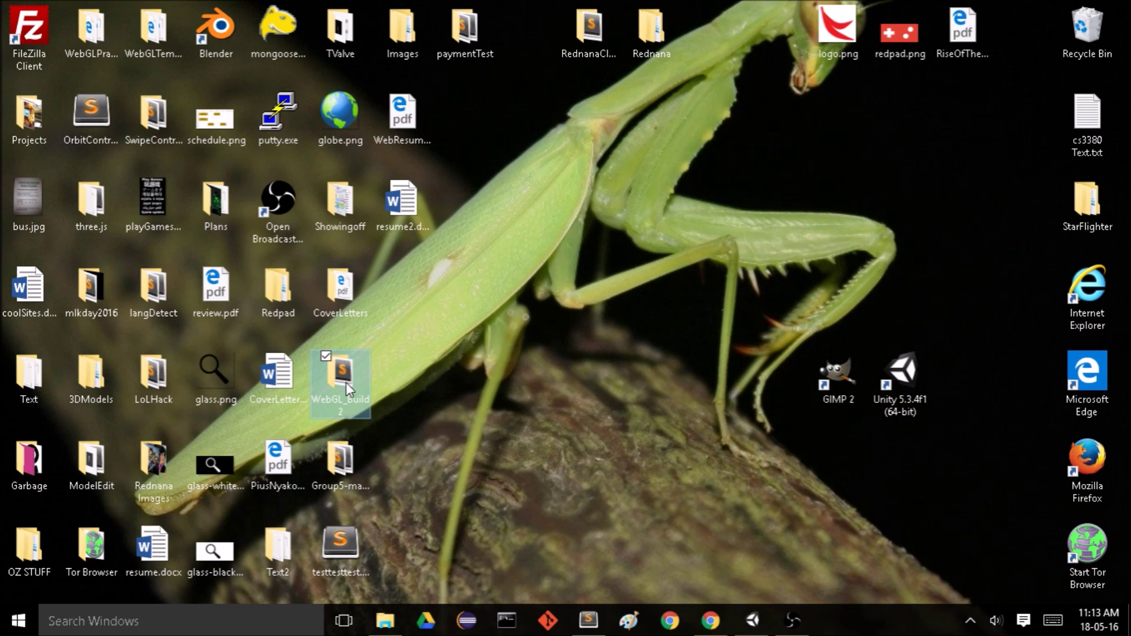
double_click(347, 384)
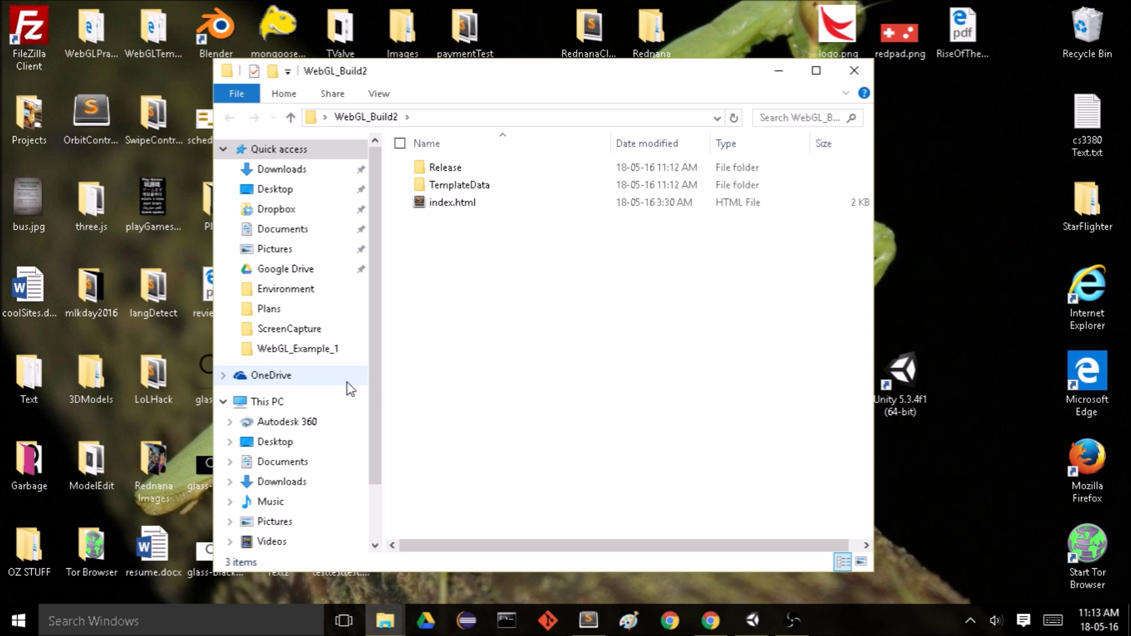
double_click(508, 210)
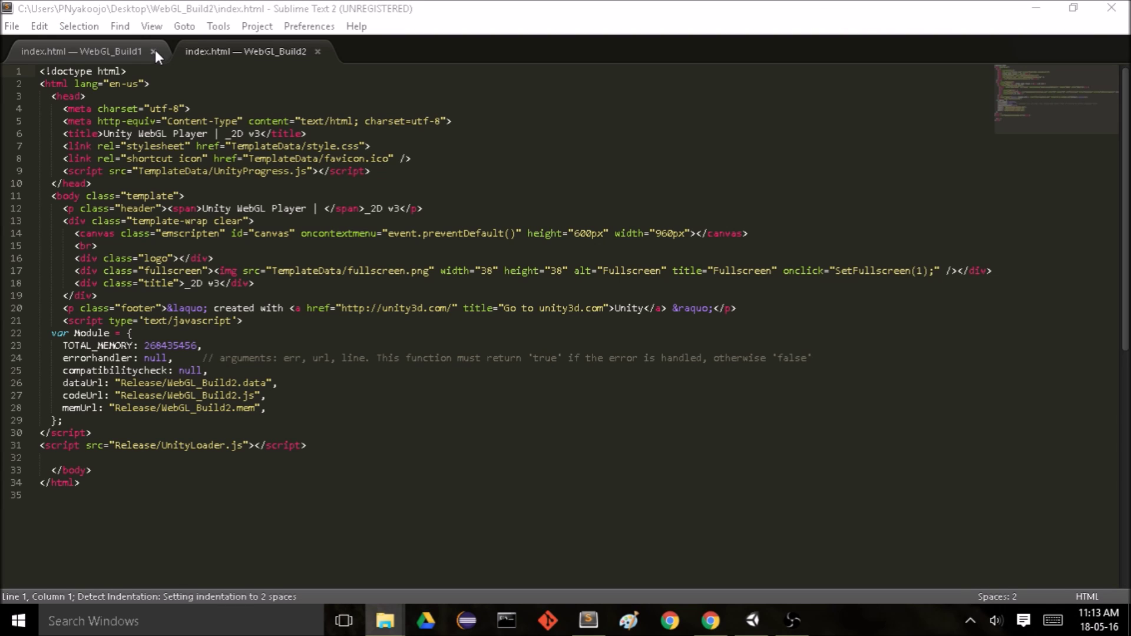
left_click(154, 49)
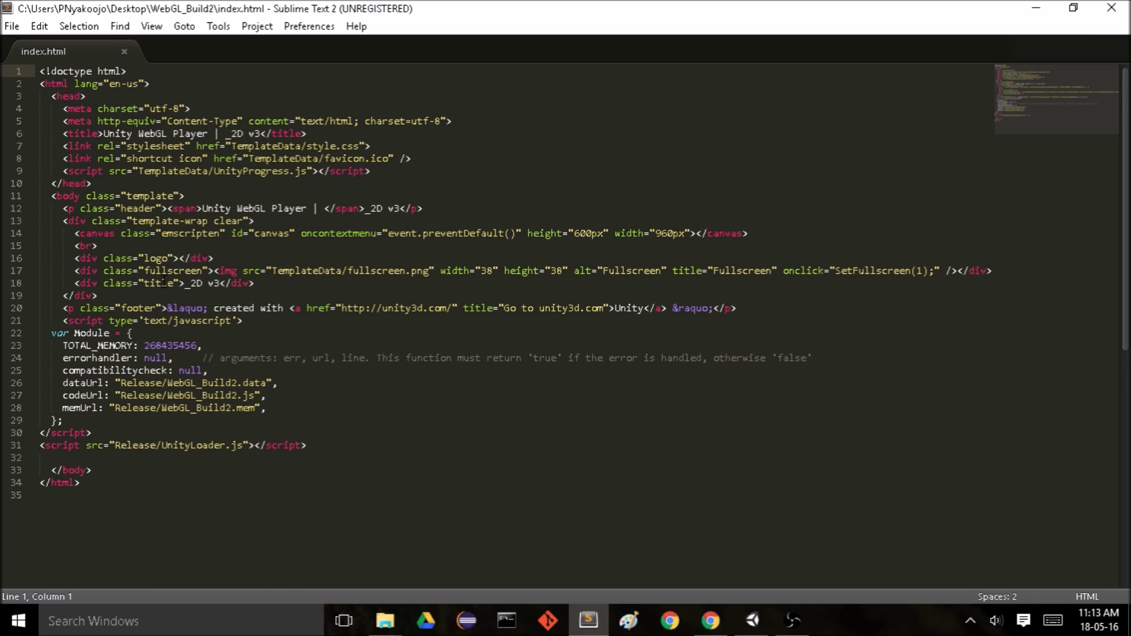
Compare index.html with the running game in Chrome and delete the br, logo, fullscreen and title lines below the canvas
left_click(711, 620)
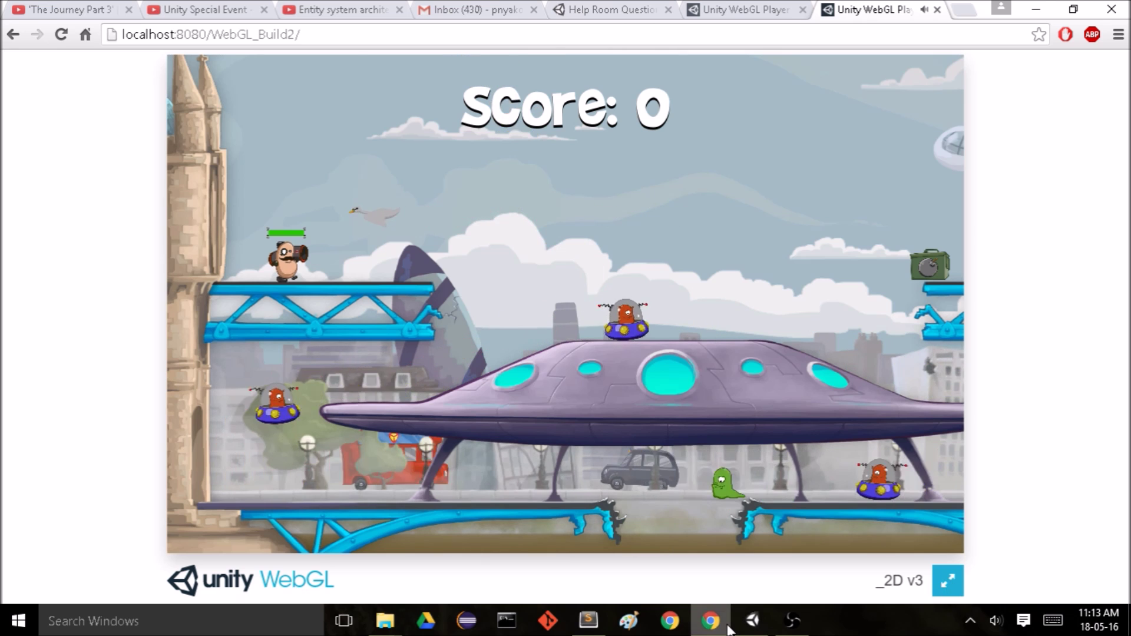
key("alt+Tab")
left_click(168, 271)
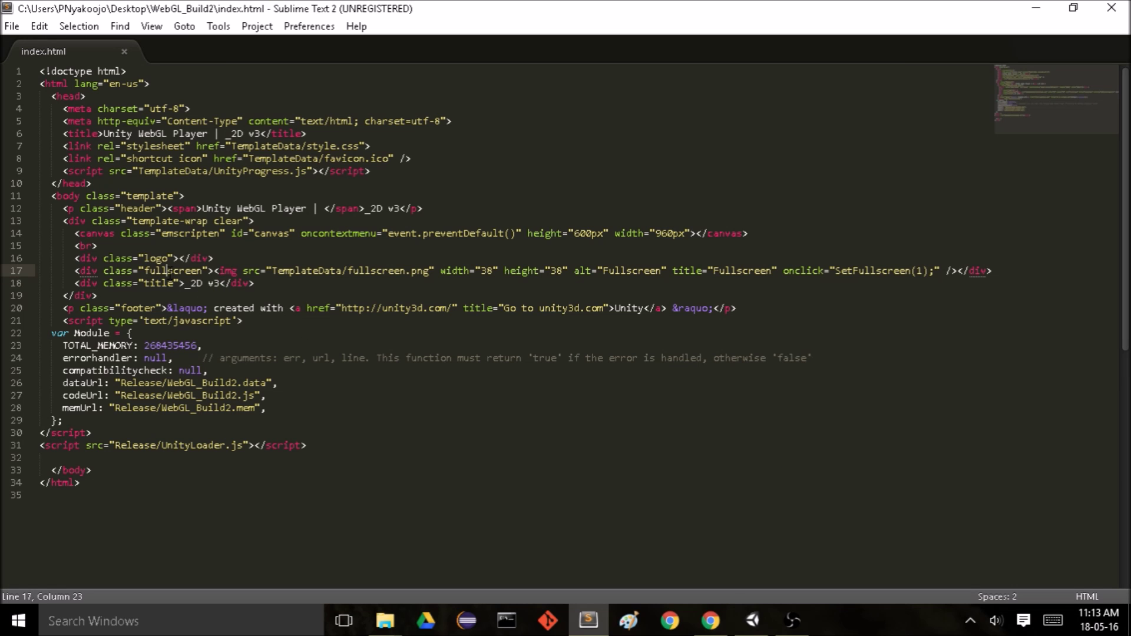
key("Up")
key("ctrl+Left")
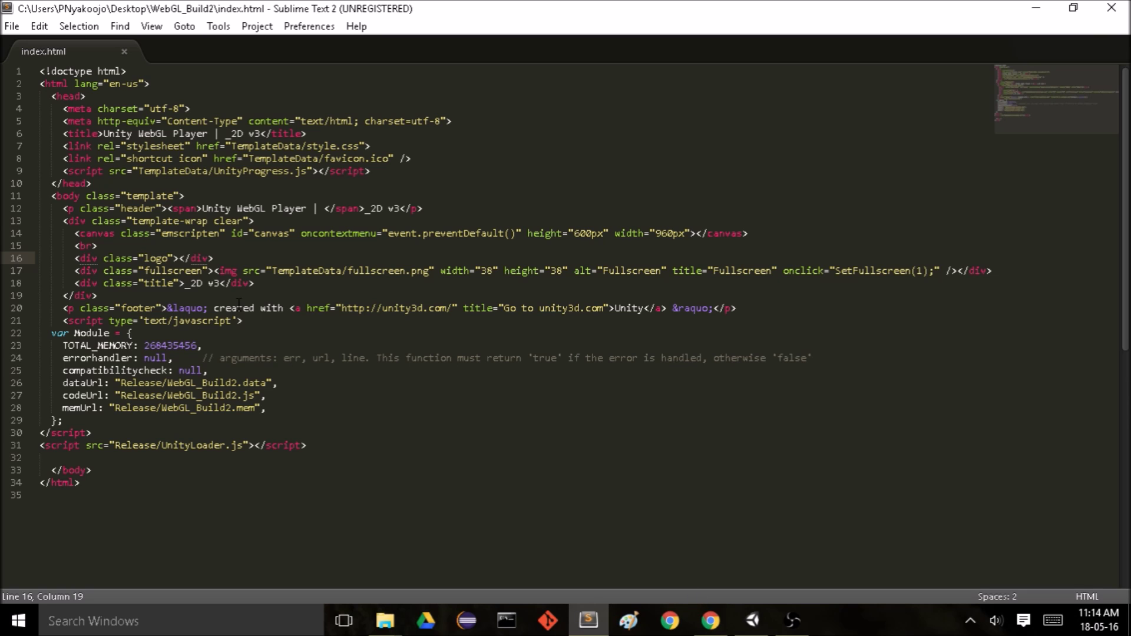
left_click_drag(256, 283, 26, 250)
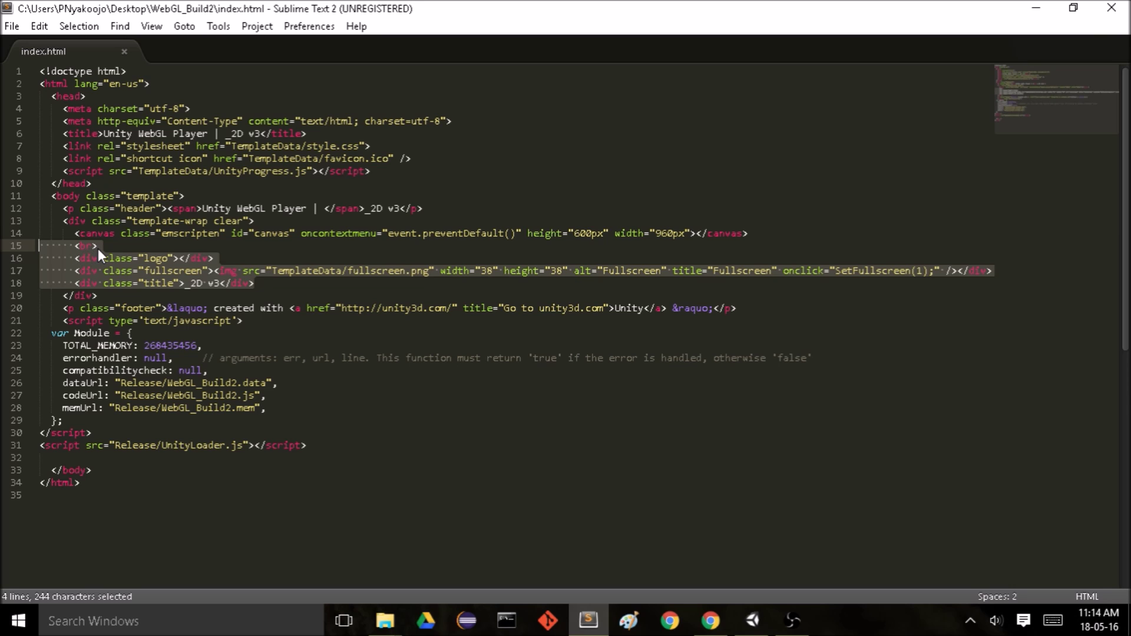
key("BackSpace")
key("BackSpace")
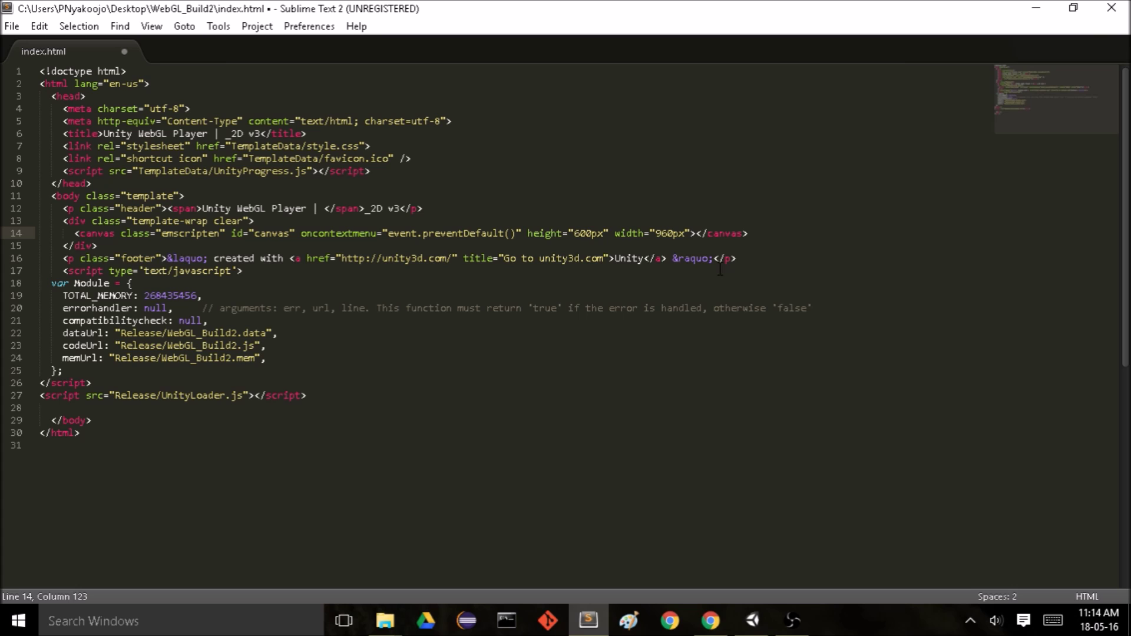
Delete the footer paragraph and the header paragraph from the body of index.html
left_click(755, 257)
key("shift+Up")
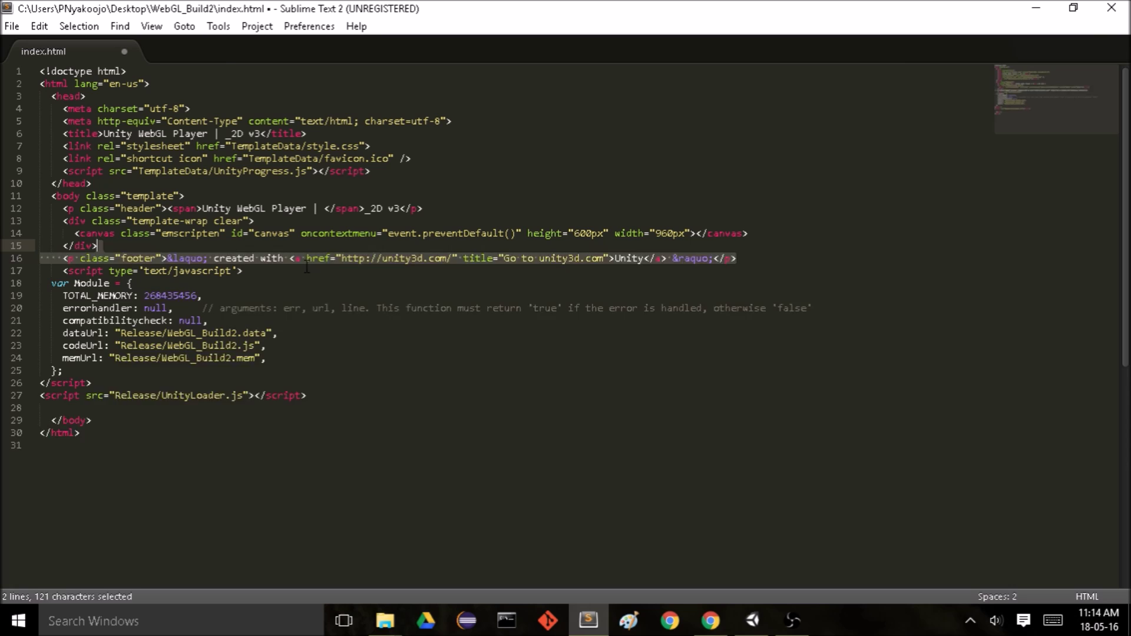
key("BackSpace")
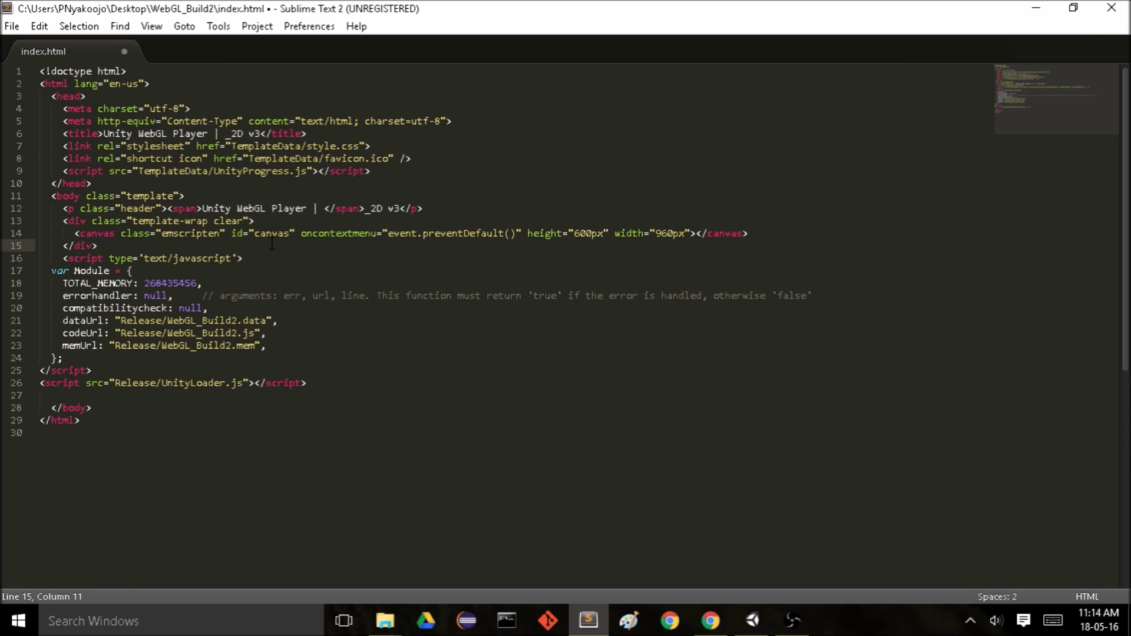
left_click(425, 208)
left_click_drag(432, 206, 439, 199)
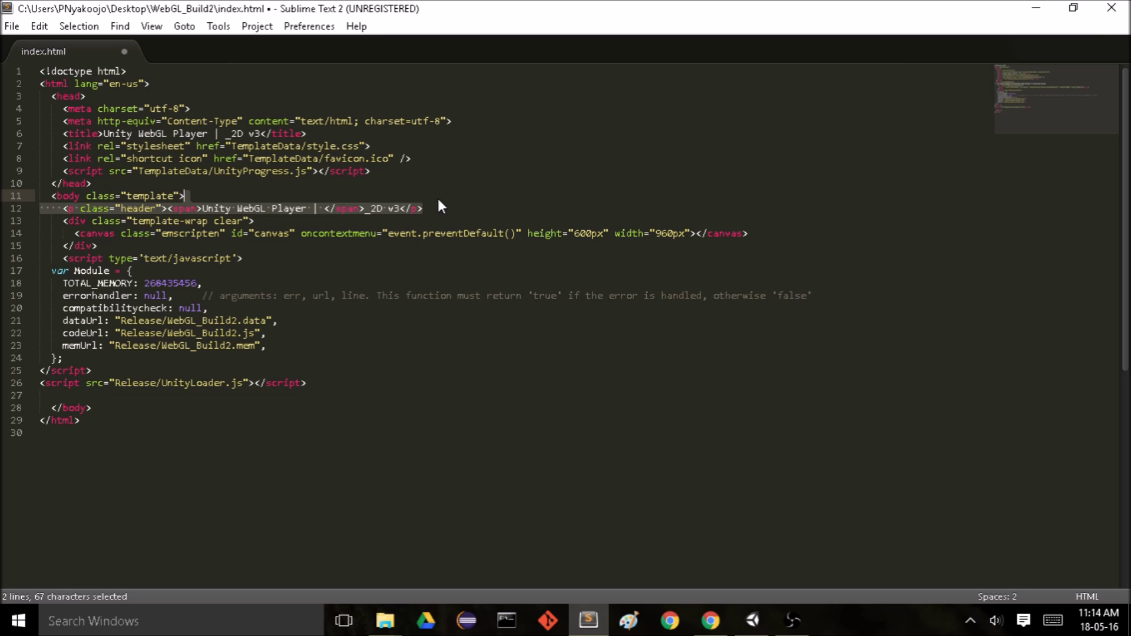
key("BackSpace")
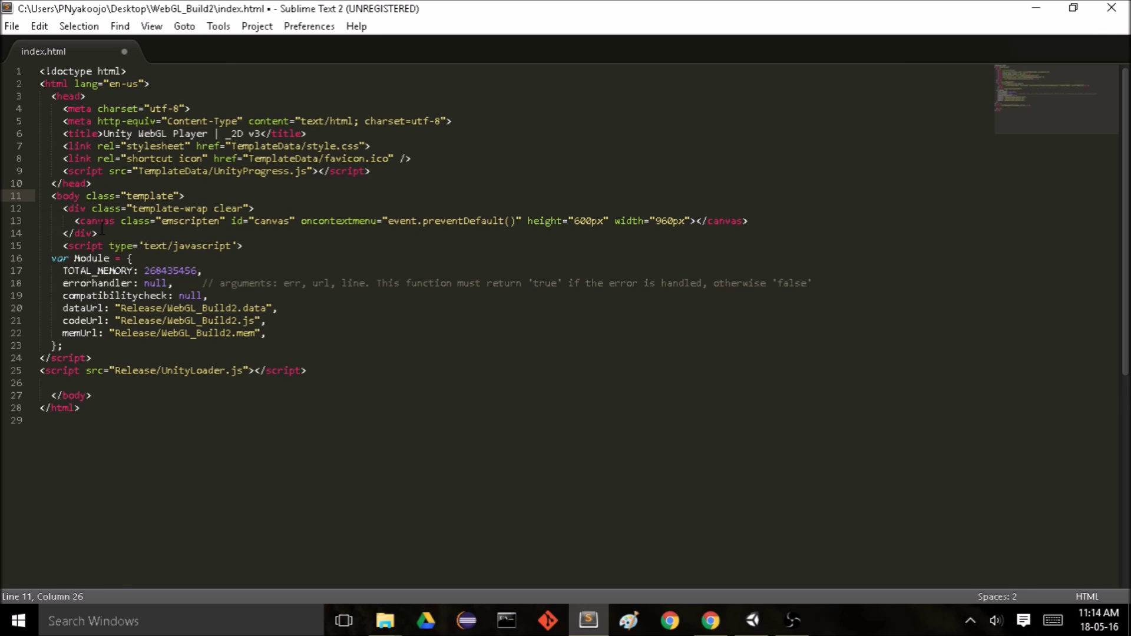
Remove the template-wrap div tags around the canvas, outdent the canvas line one level, and save index.html
left_click(102, 234)
left_click_drag(103, 233, 756, 221)
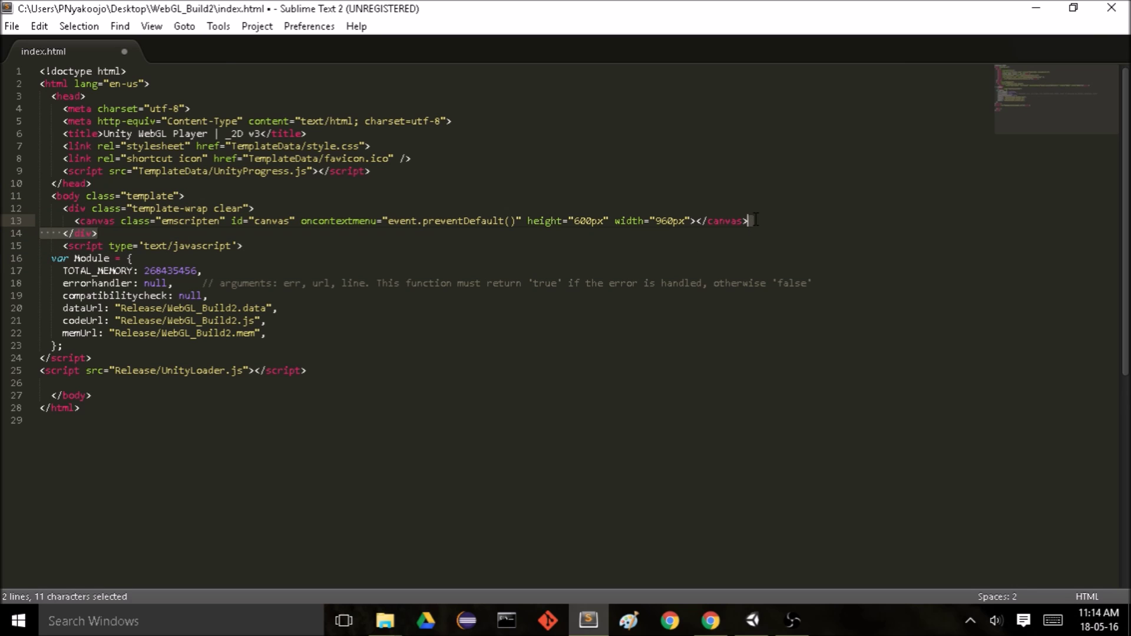
key("BackSpace")
left_click_drag(269, 210, 296, 198)
key("BackSpace")
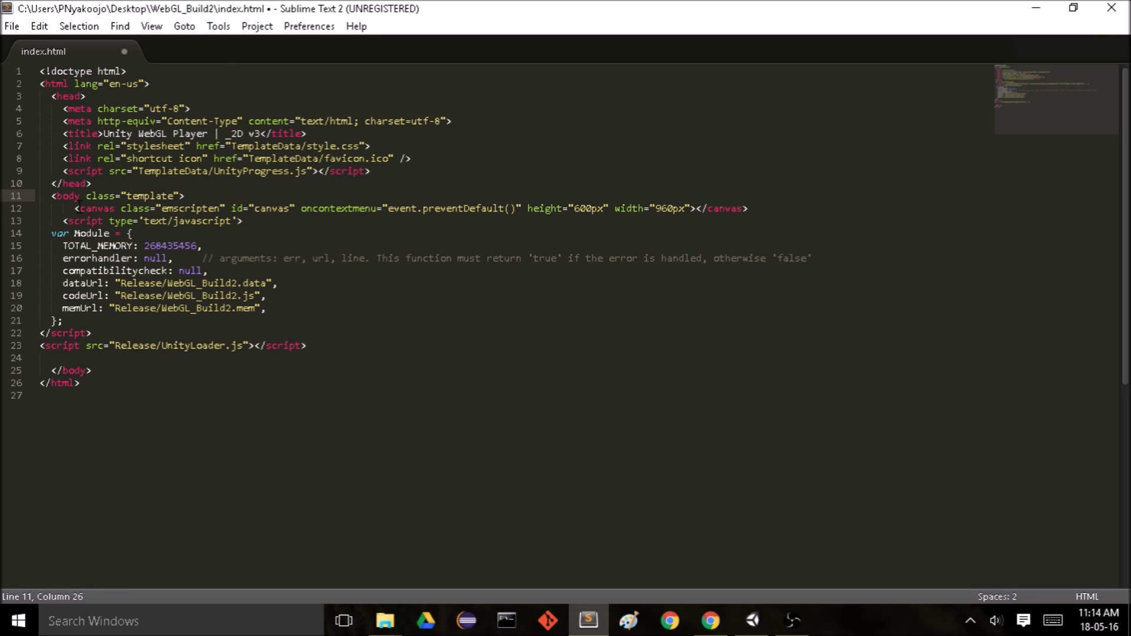
left_click(78, 205)
key("BackSpace")
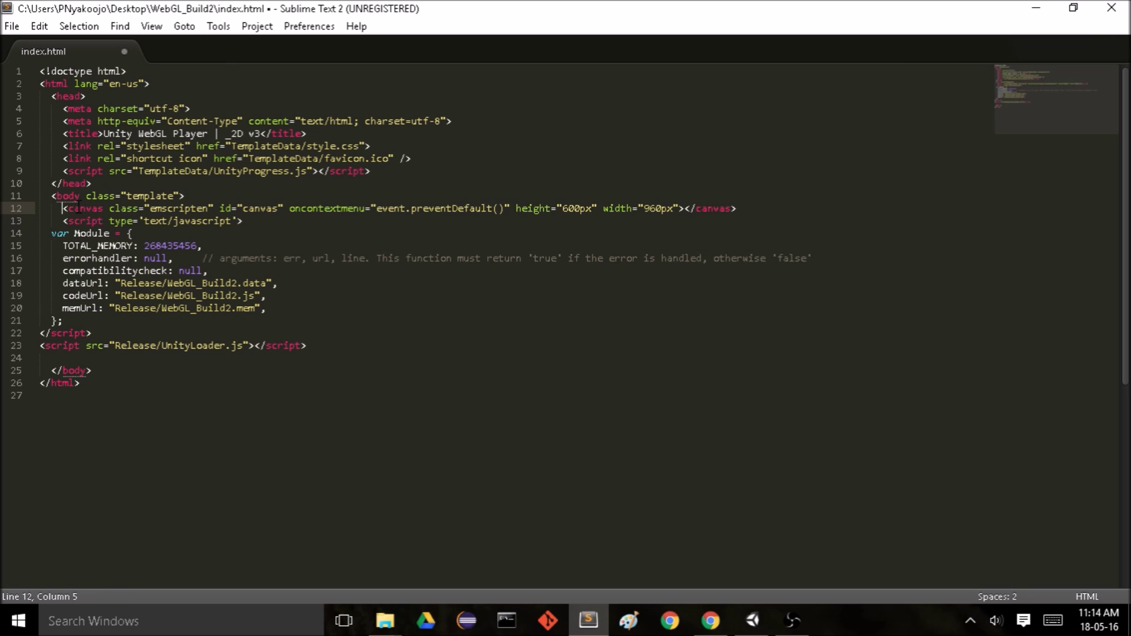
key("ctrl+s")
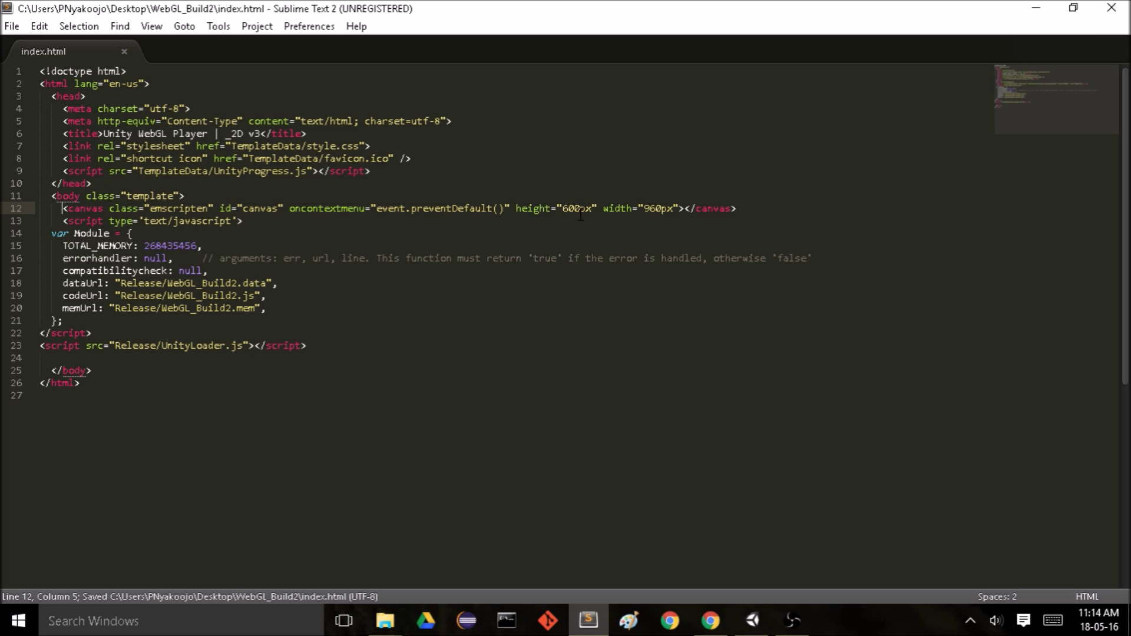
Switch to Chrome to view the canvas size on the game page and return to index.html in Sublime Text
left_click(588, 620)
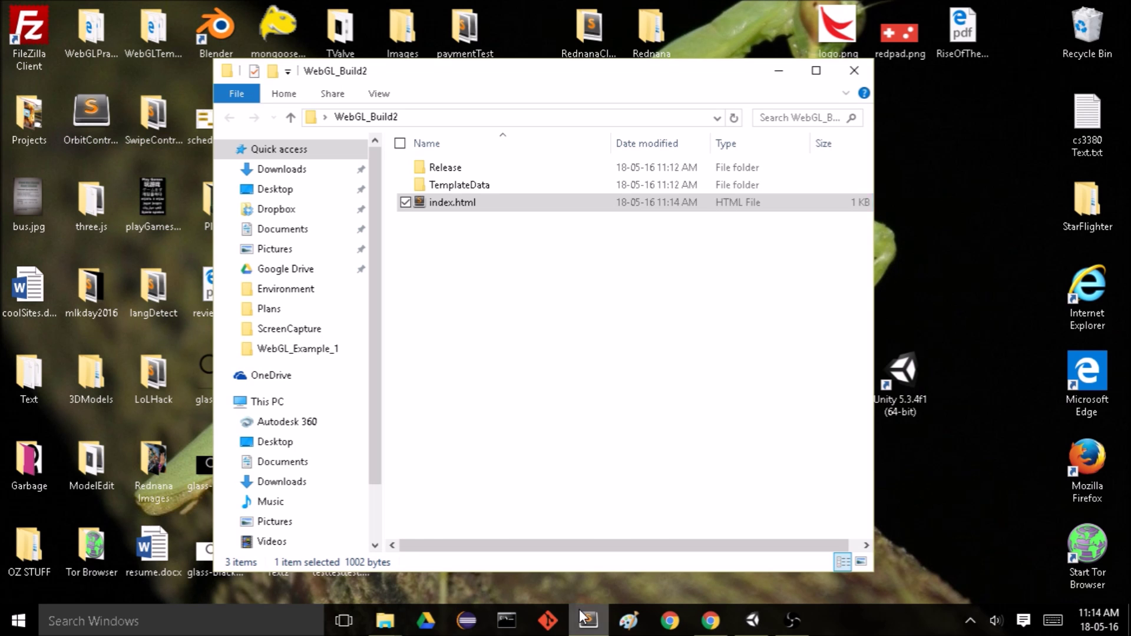
left_click(710, 620)
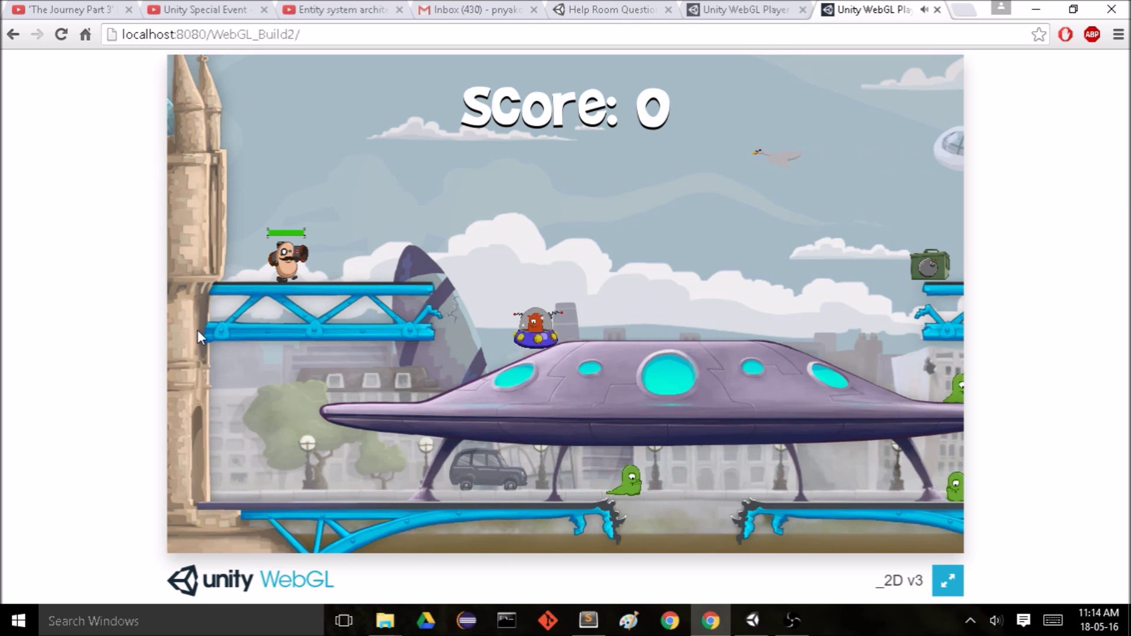
left_click(589, 620)
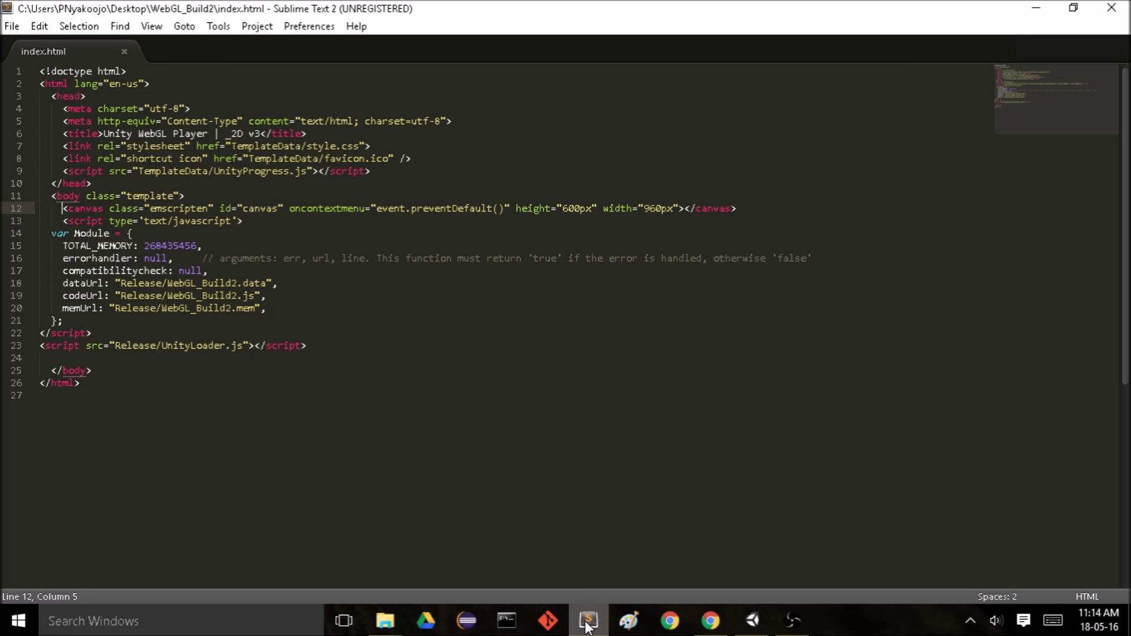
Replace the canvas tag's height and width attributes with a style attribute containing position:absolute; left:0px; top:0px;
left_click(683, 206)
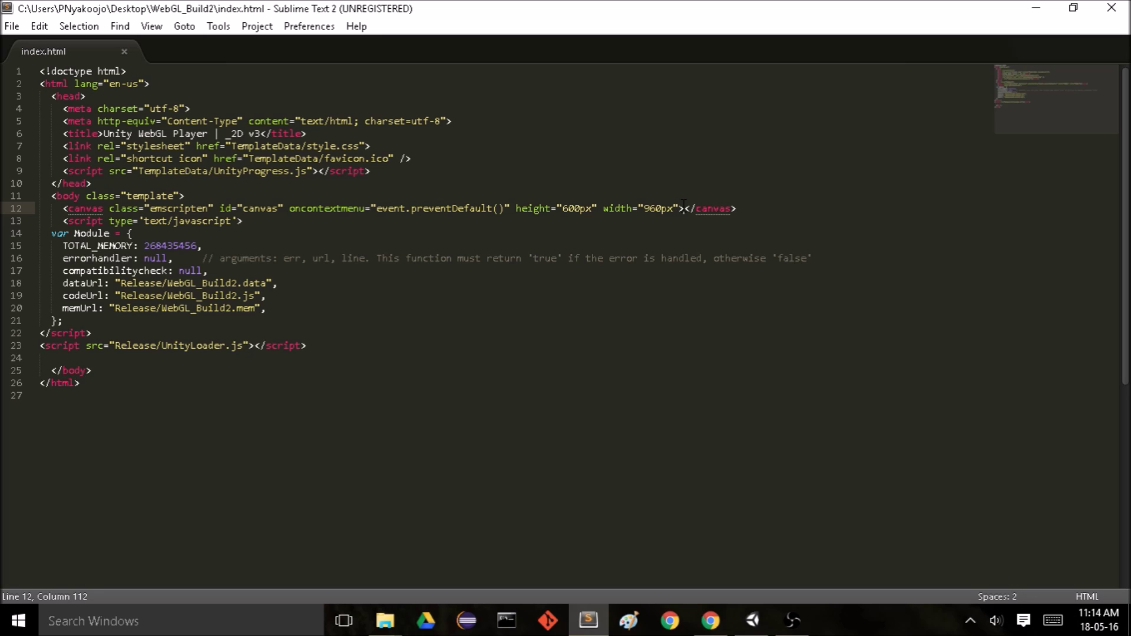
left_click_drag(680, 209, 517, 213)
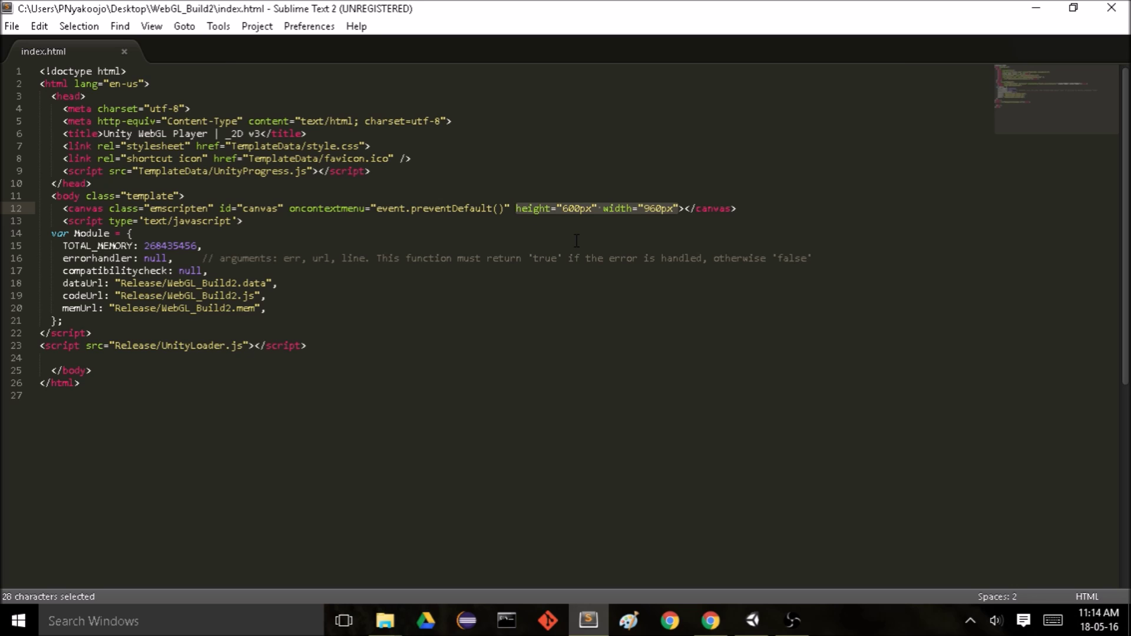
type("style=")
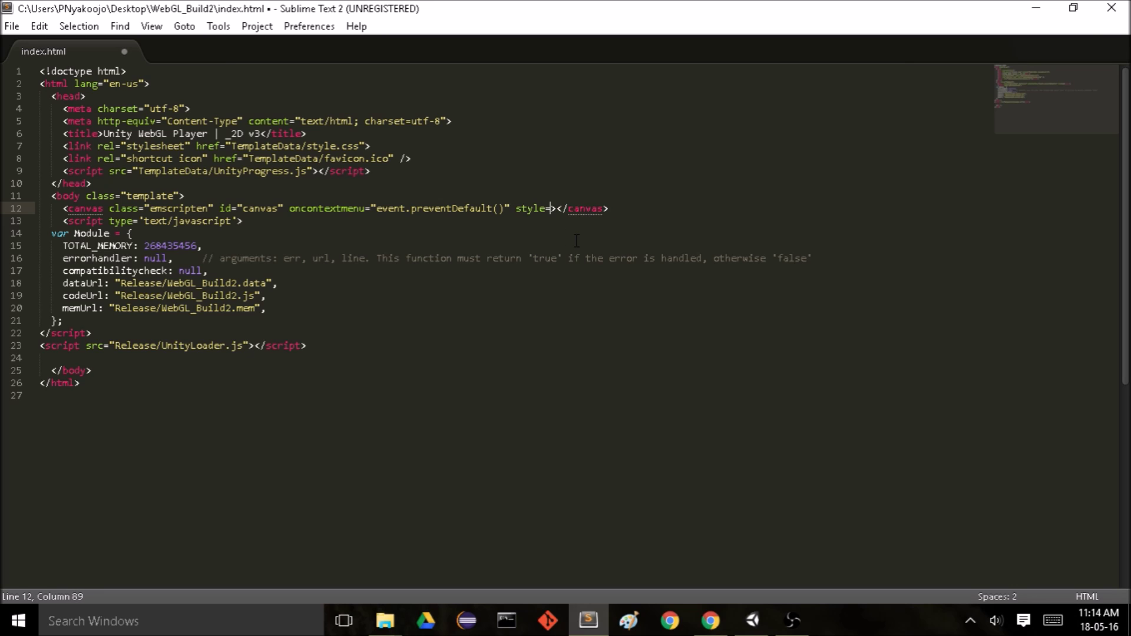
type("\"")
type("position:abs")
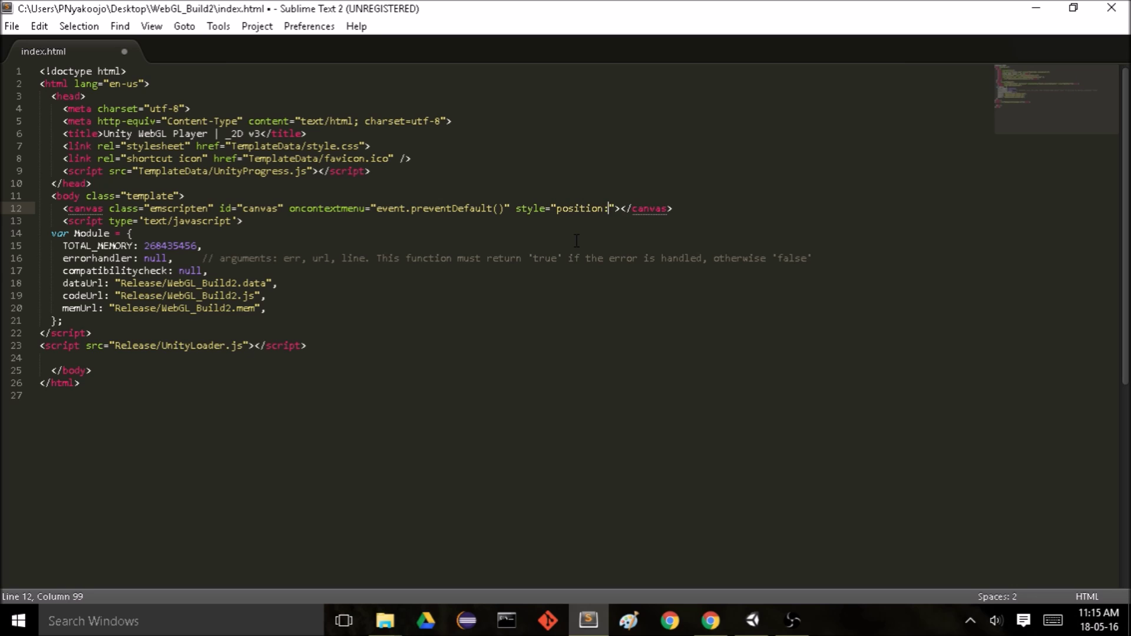
type("olute; left")
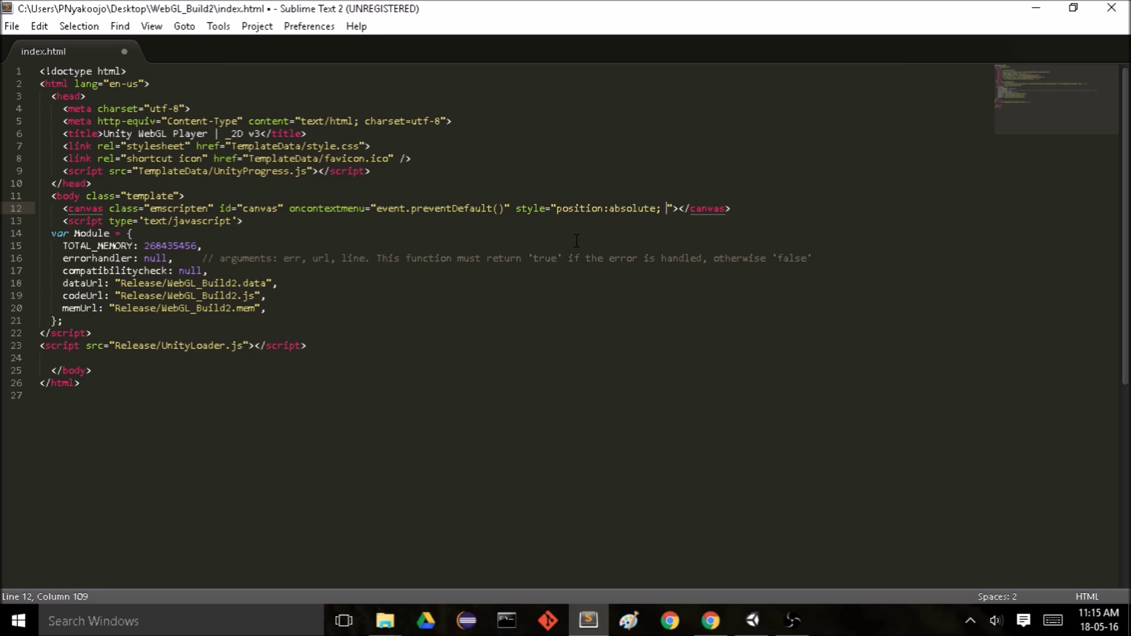
type(":0px")
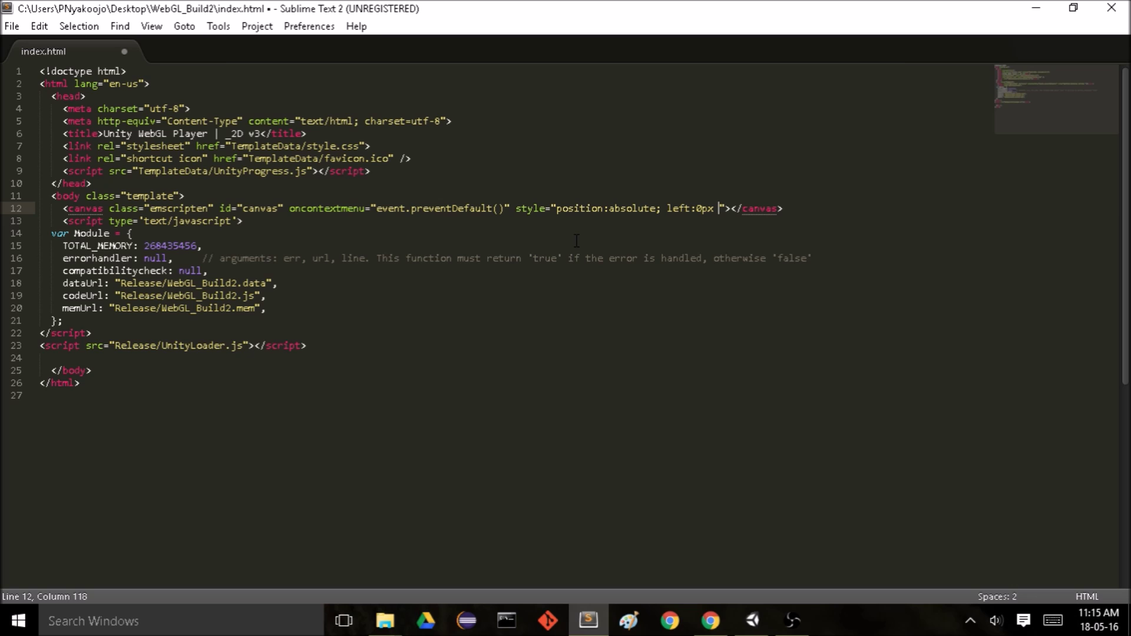
key("BackSpace")
type("; top:0px; ")
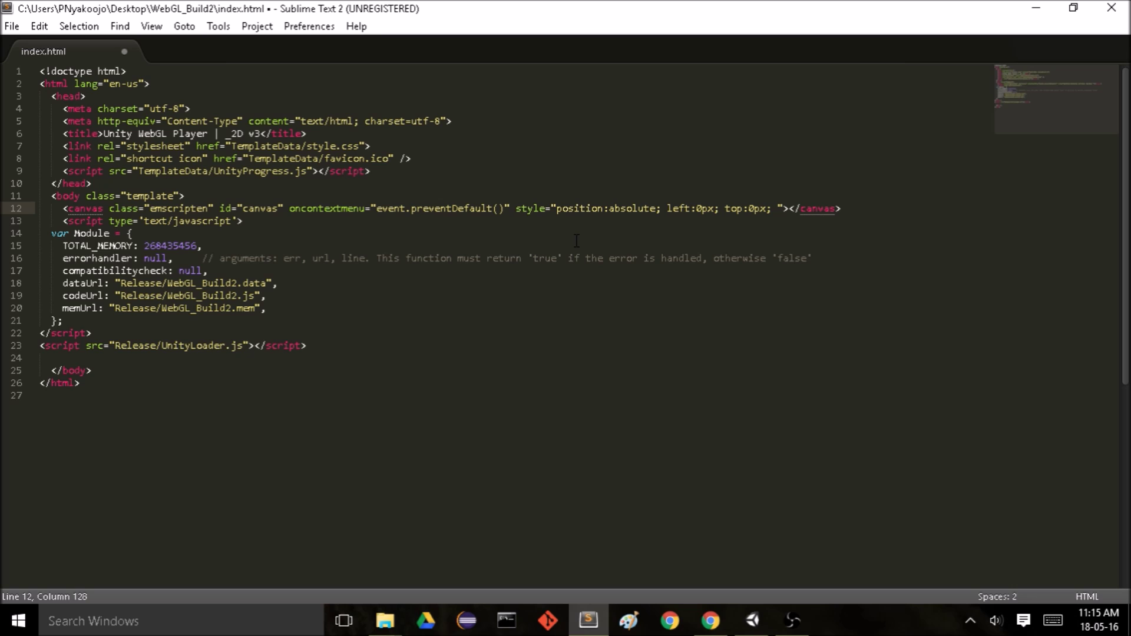
Add min-height:100%; and min-width:100%; to the canvas style
type("min-height:")
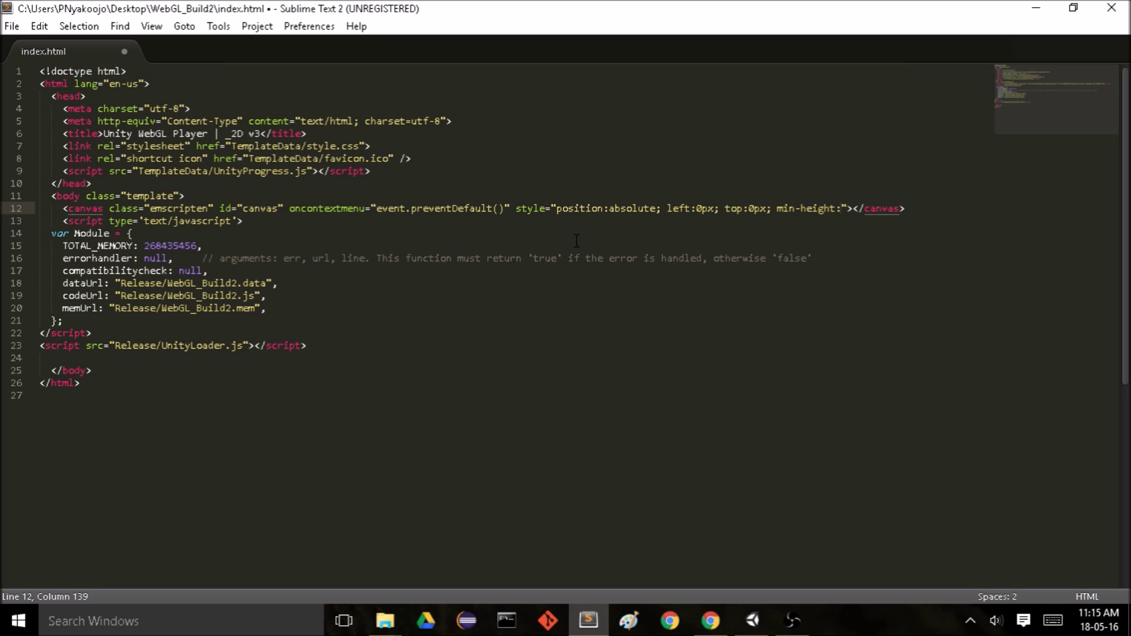
type("100%; ")
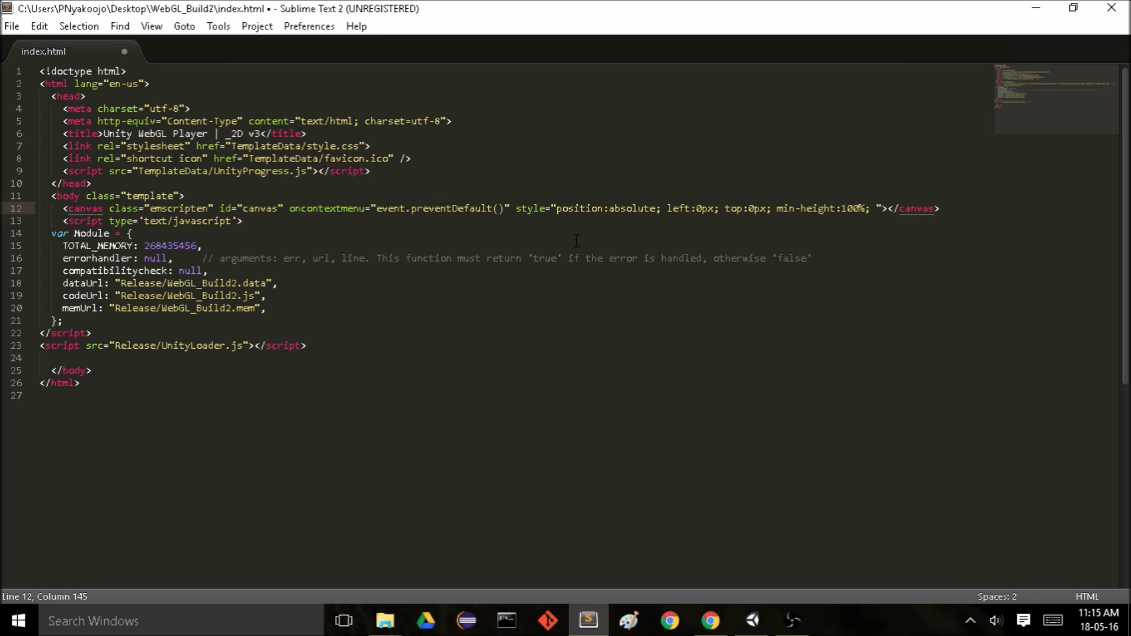
type("ma")
key("BackSpace")
type("in")
type("-width:")
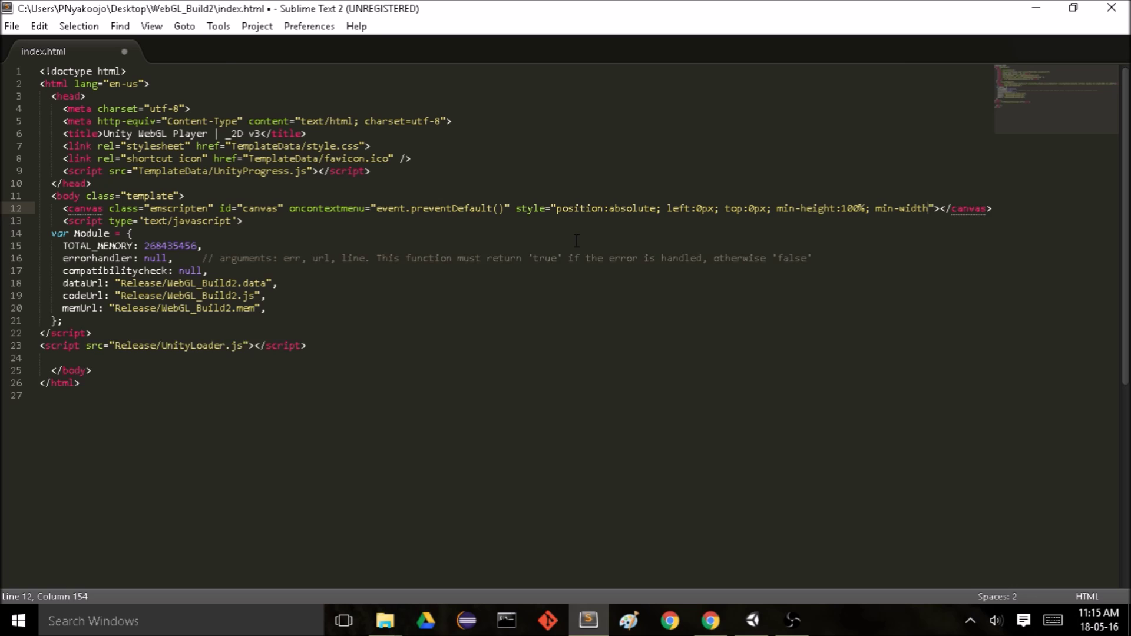
type("100%;")
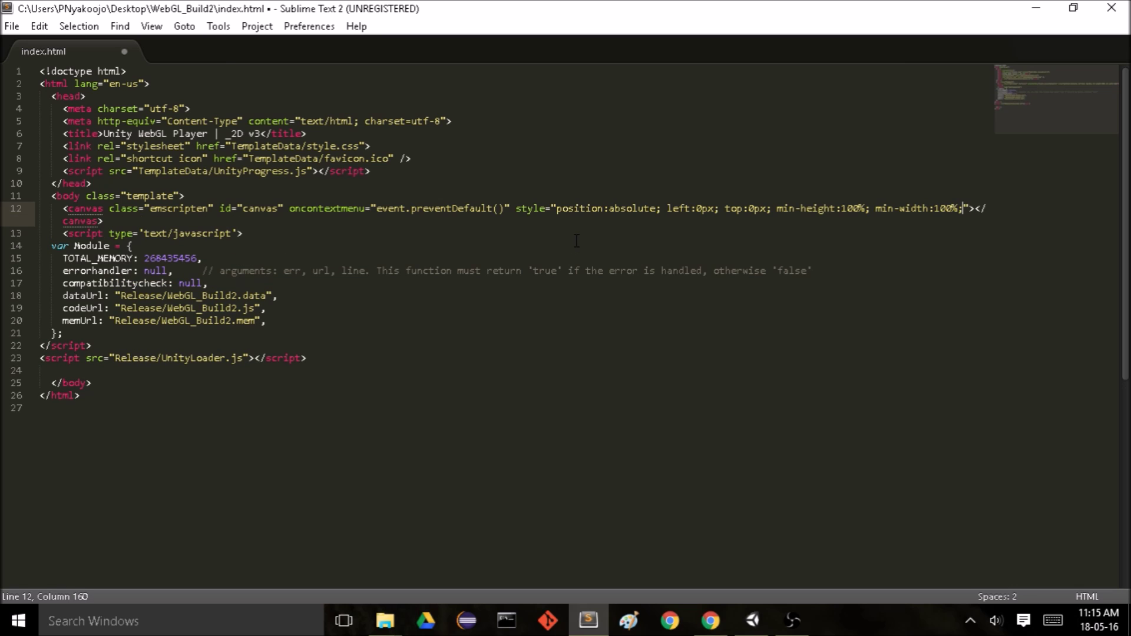
Complete the canvas style with max-height:100%; max-width:100%; height:auto; width:auto;
type(" max-height:")
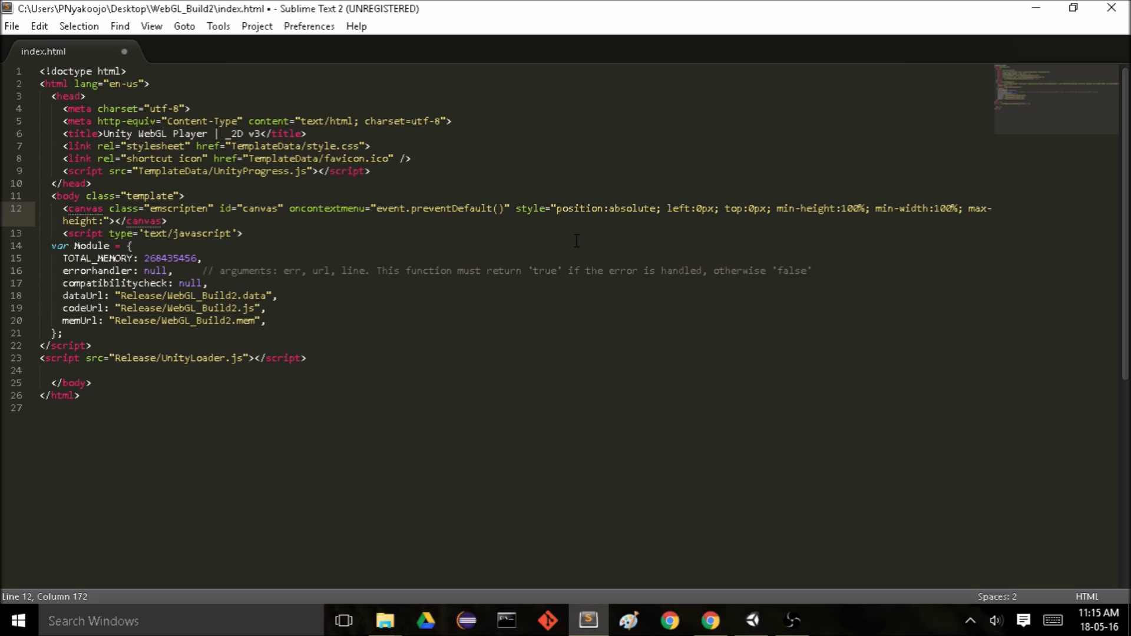
type("100%; max-width:")
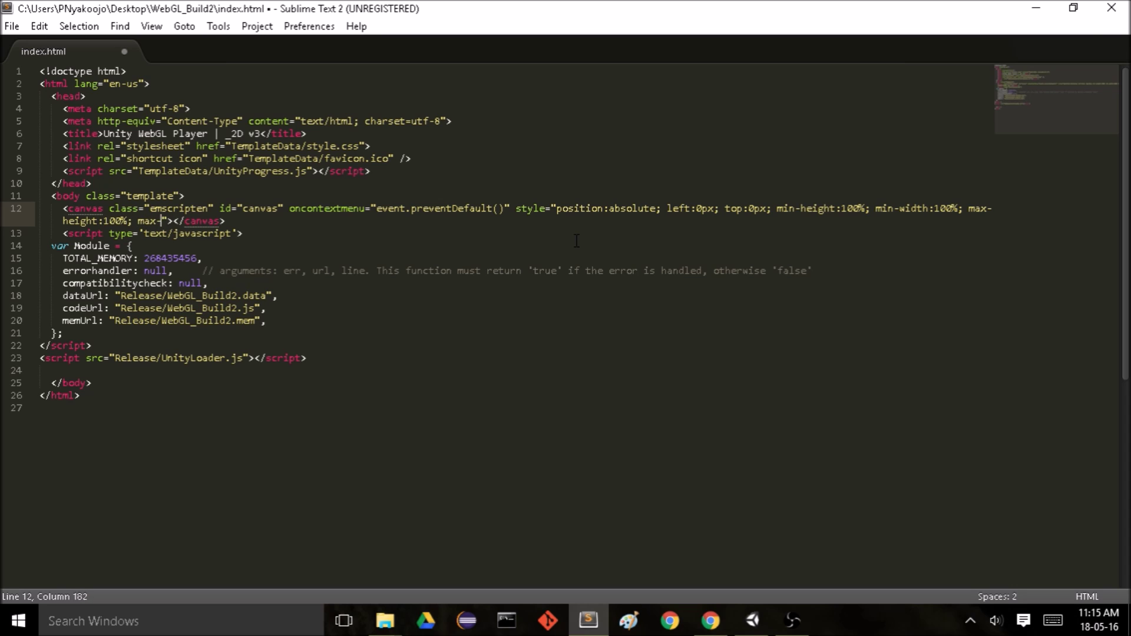
type("100%; ")
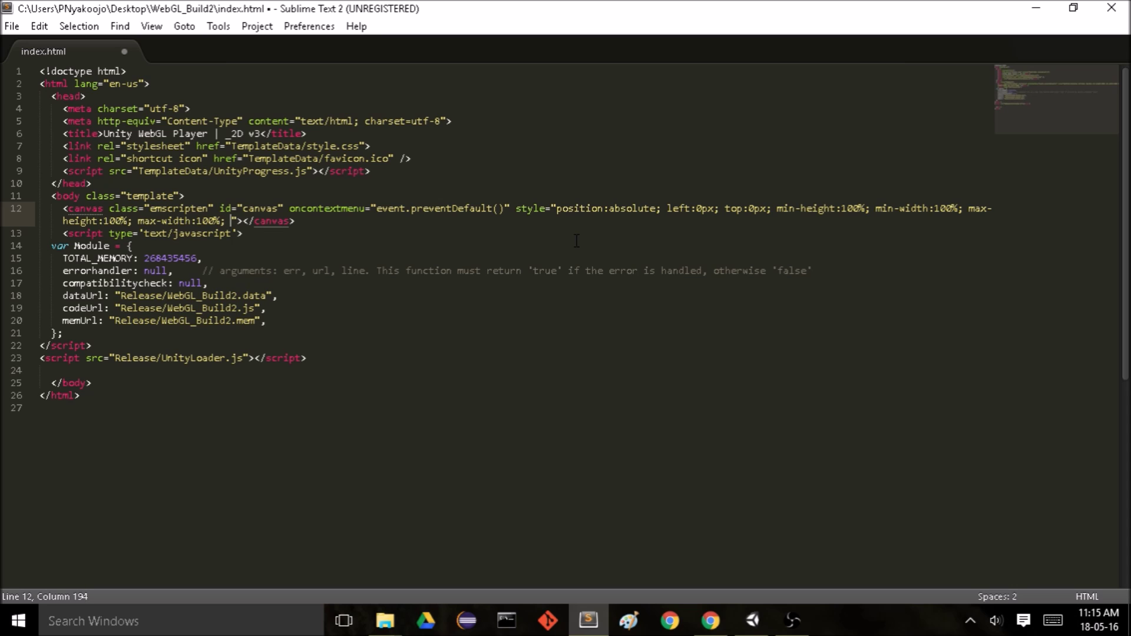
type("height:auto")
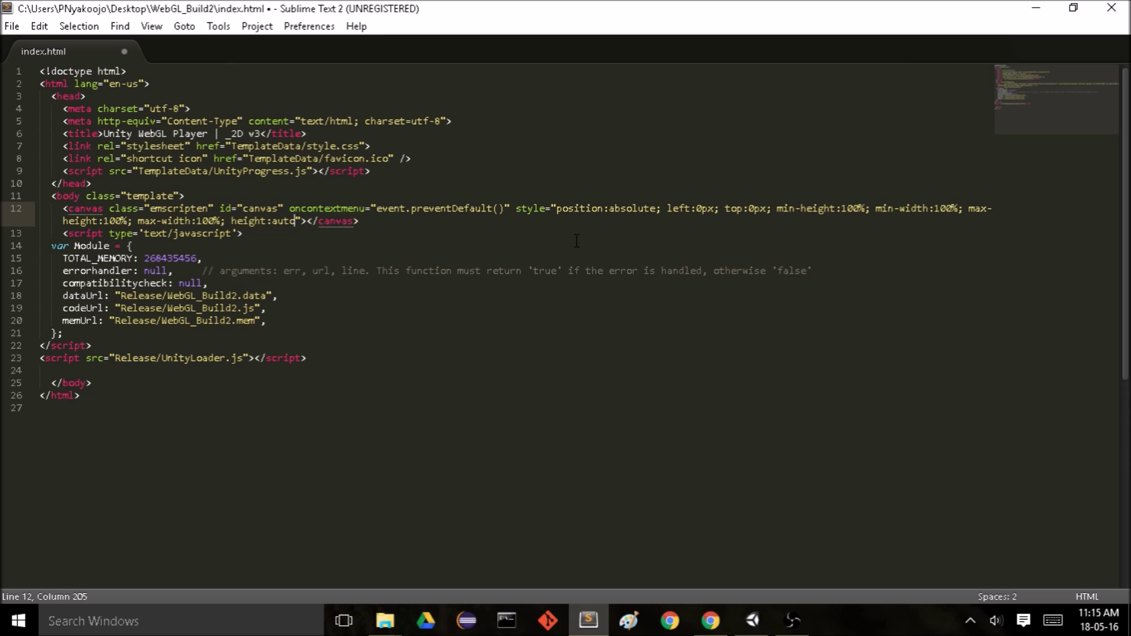
type("; width:")
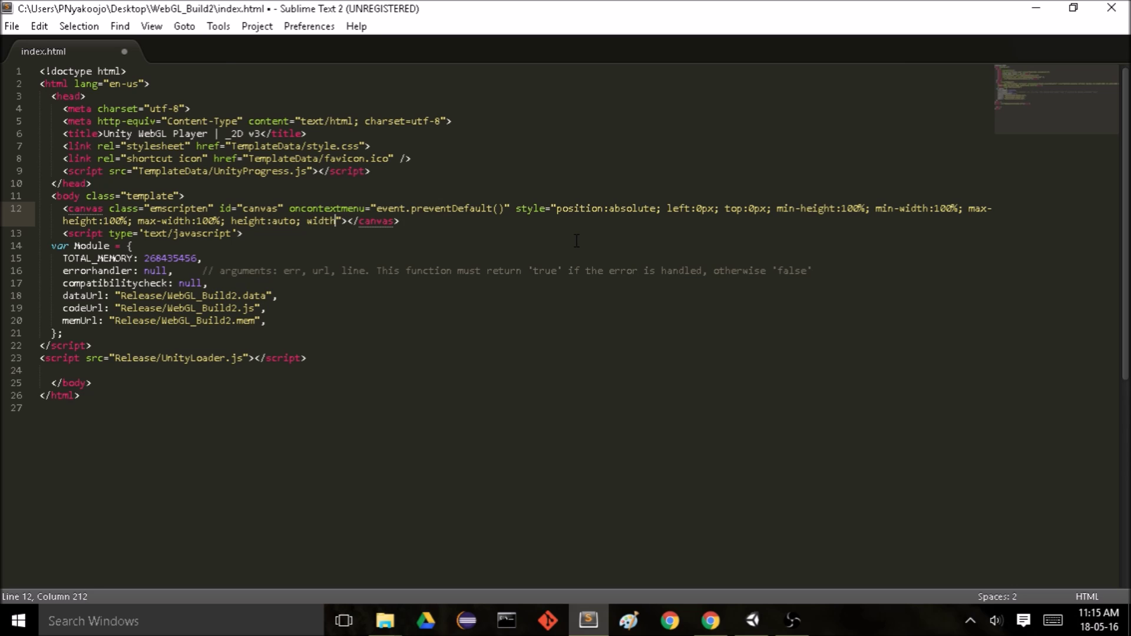
type("auto;")
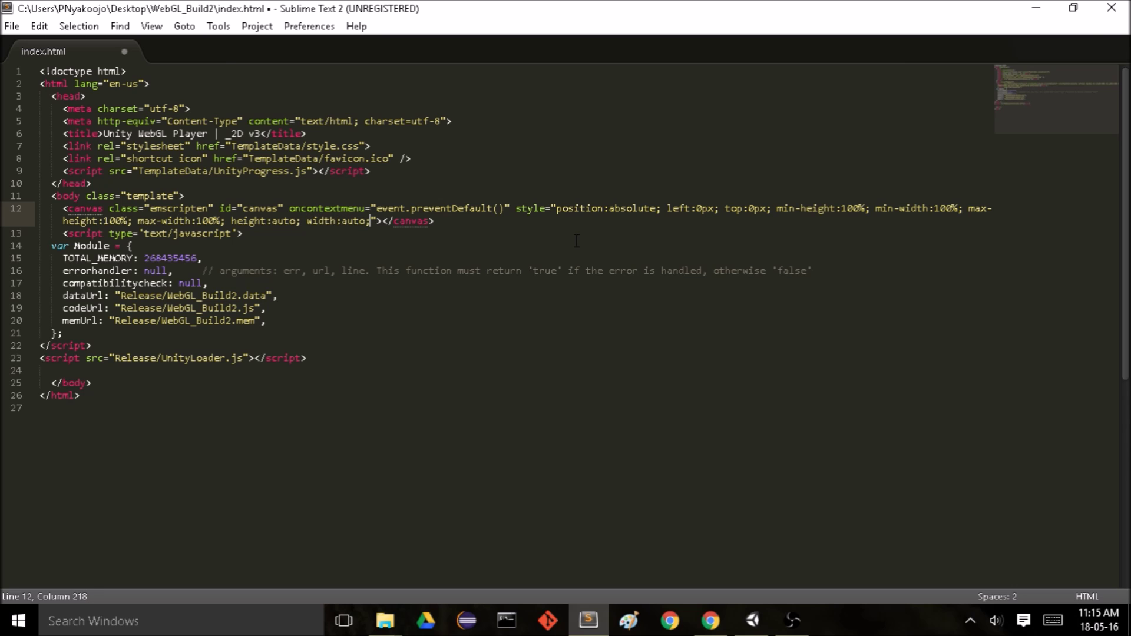
Look at the game page in Chrome, and return to Sublime Text to check that index.html is saved
left_click(710, 620)
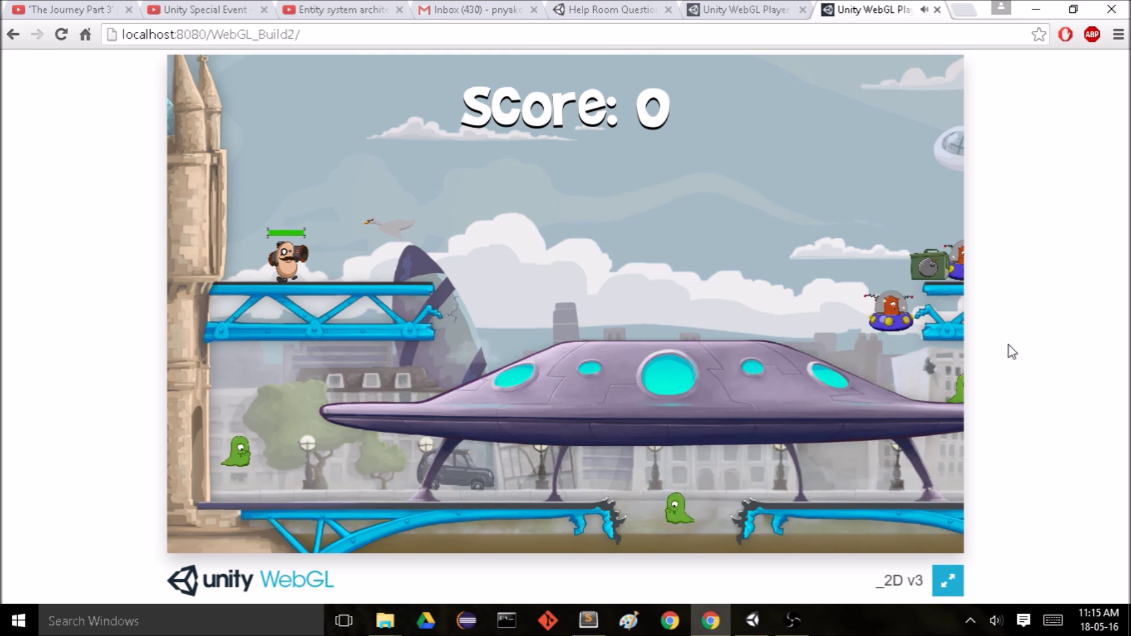
key("F11")
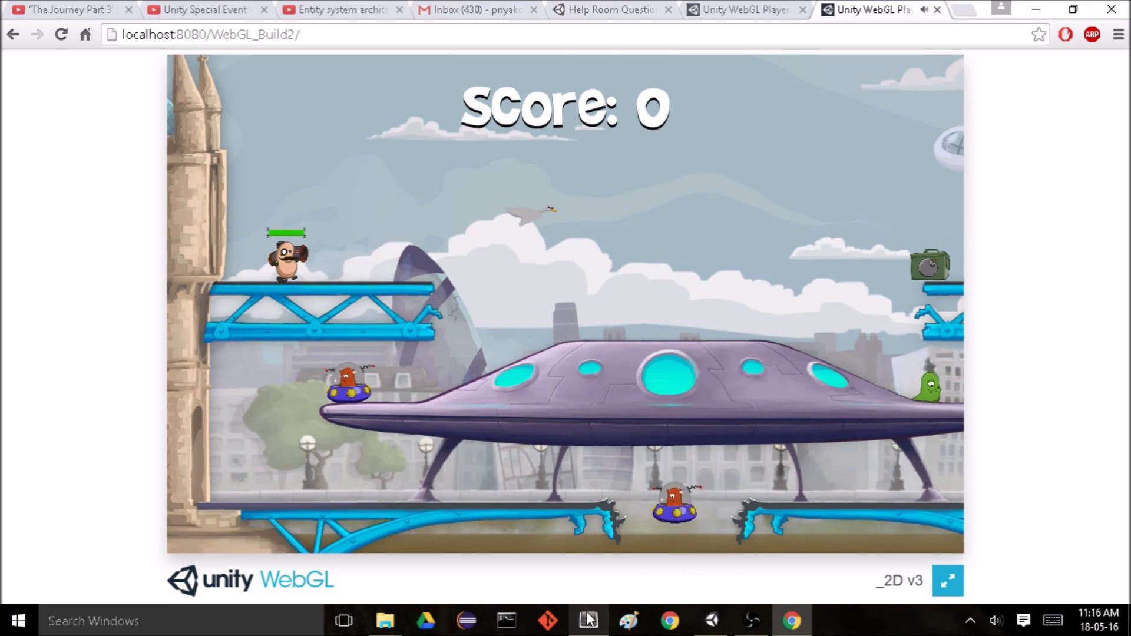
mouse_move(588, 619)
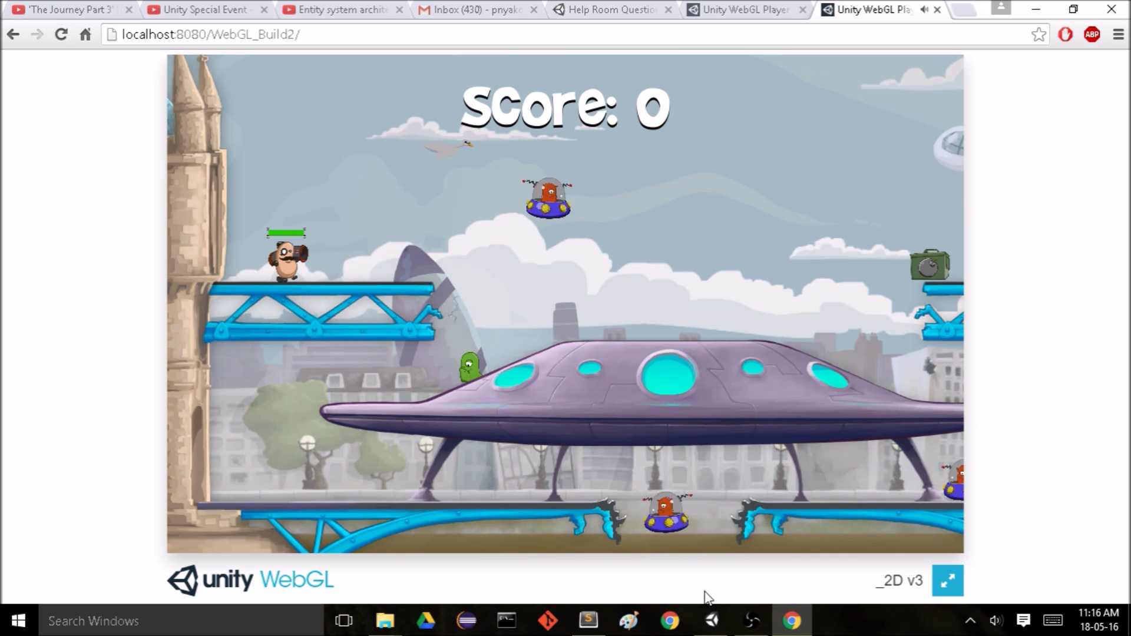
left_click(588, 620)
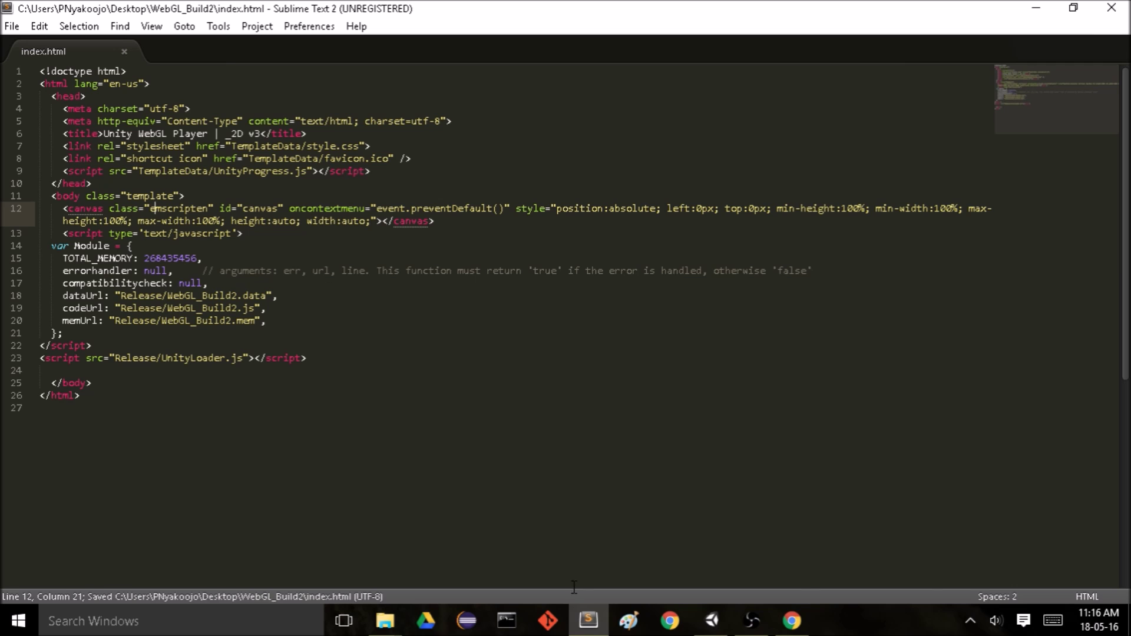
Return to Chrome, reload localhost:8080/WebGL_Build2/, and test the game in full-screen and normal browser view
left_click(588, 620)
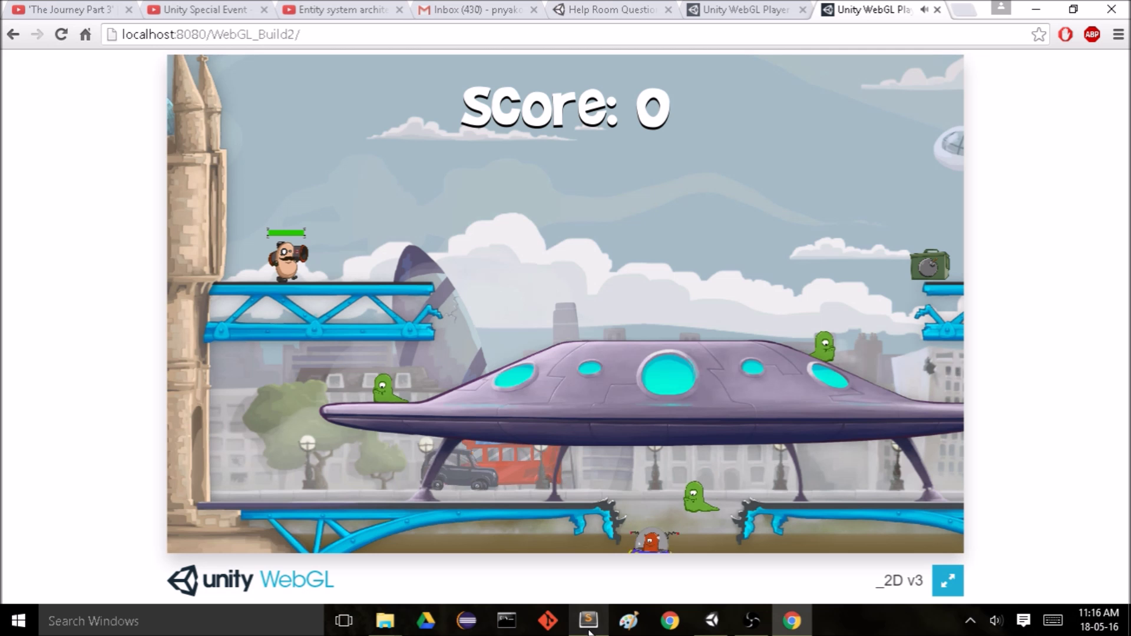
left_click(60, 35)
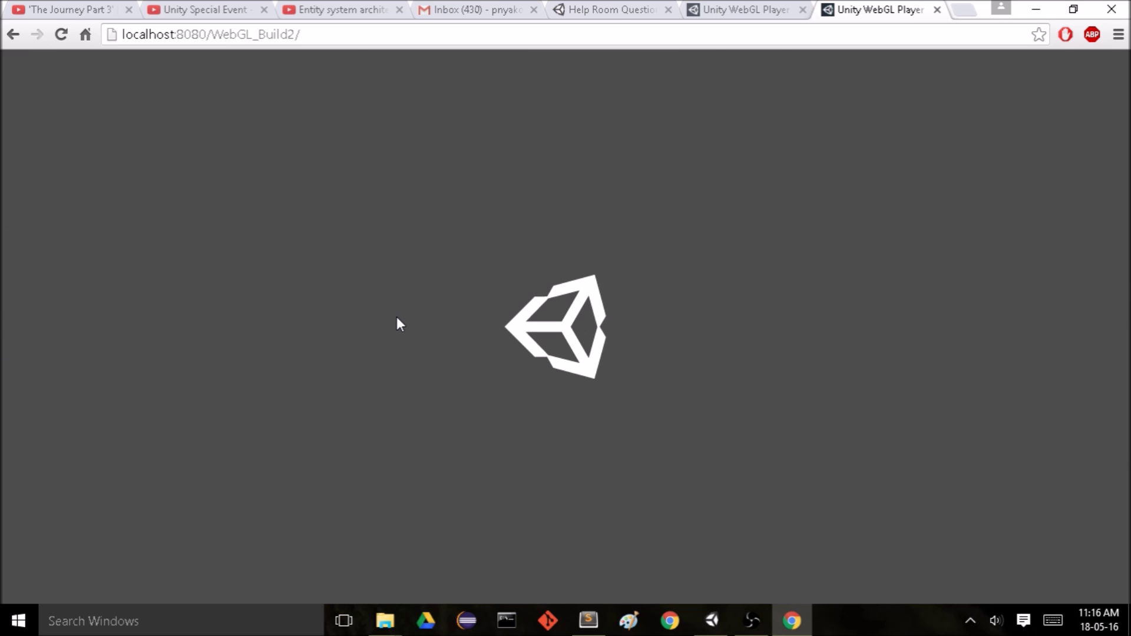
key("F11")
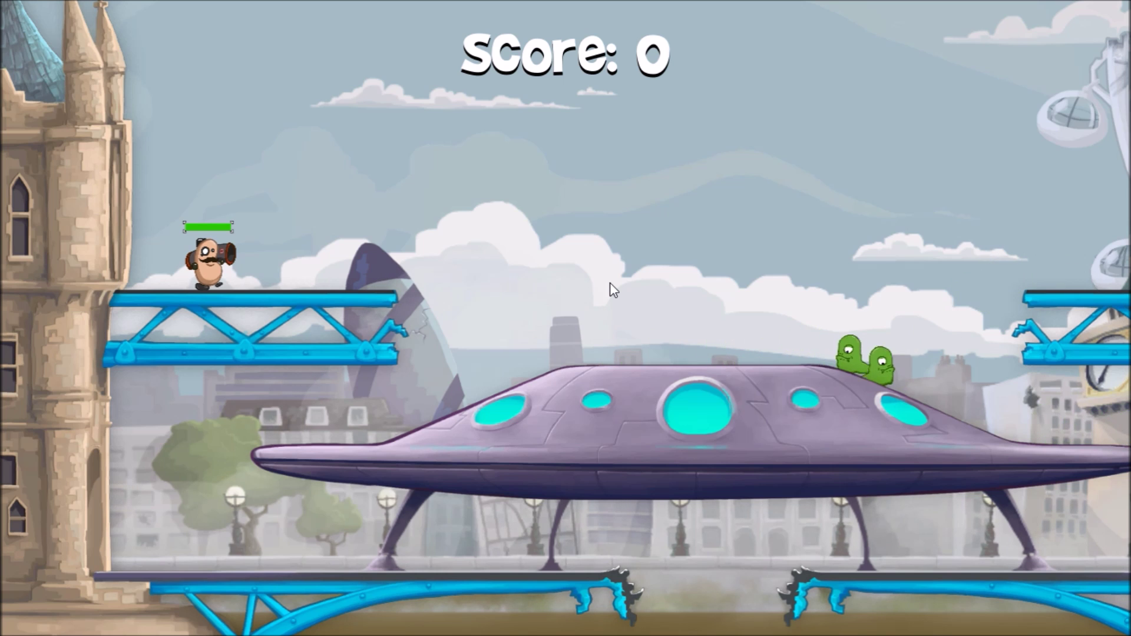
key("F11")
left_click(712, 330)
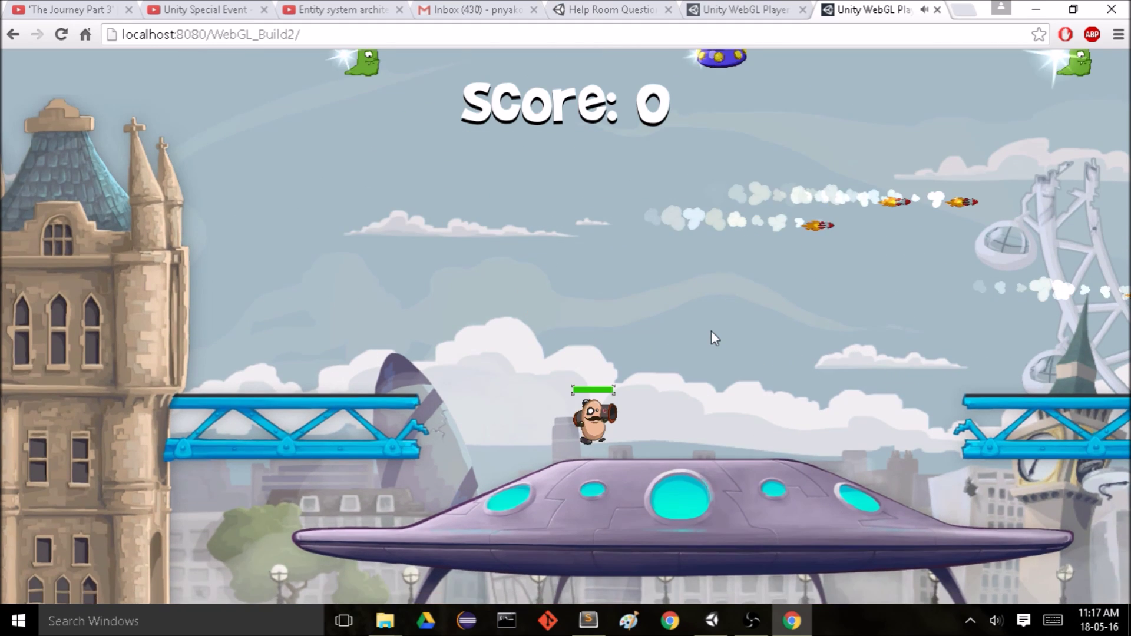